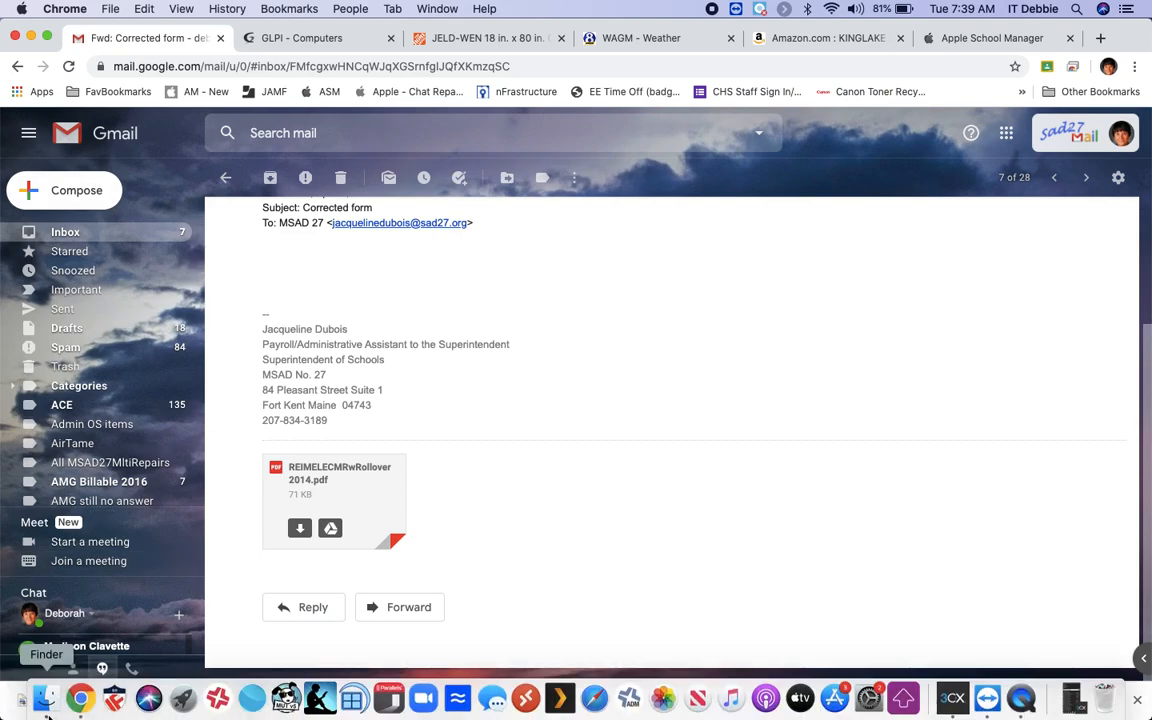
Open REIMELECMRwRollover 2014.pdf from the Finder Downloads folder in Preview.
left_click(44, 700)
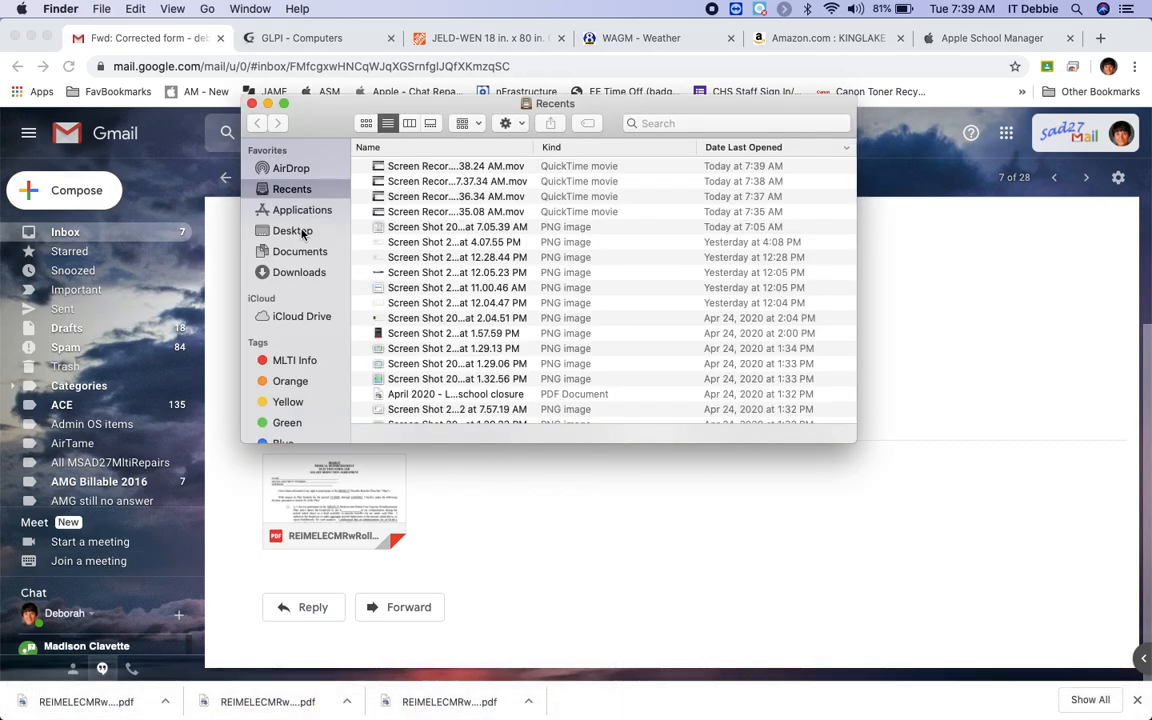
left_click(298, 272)
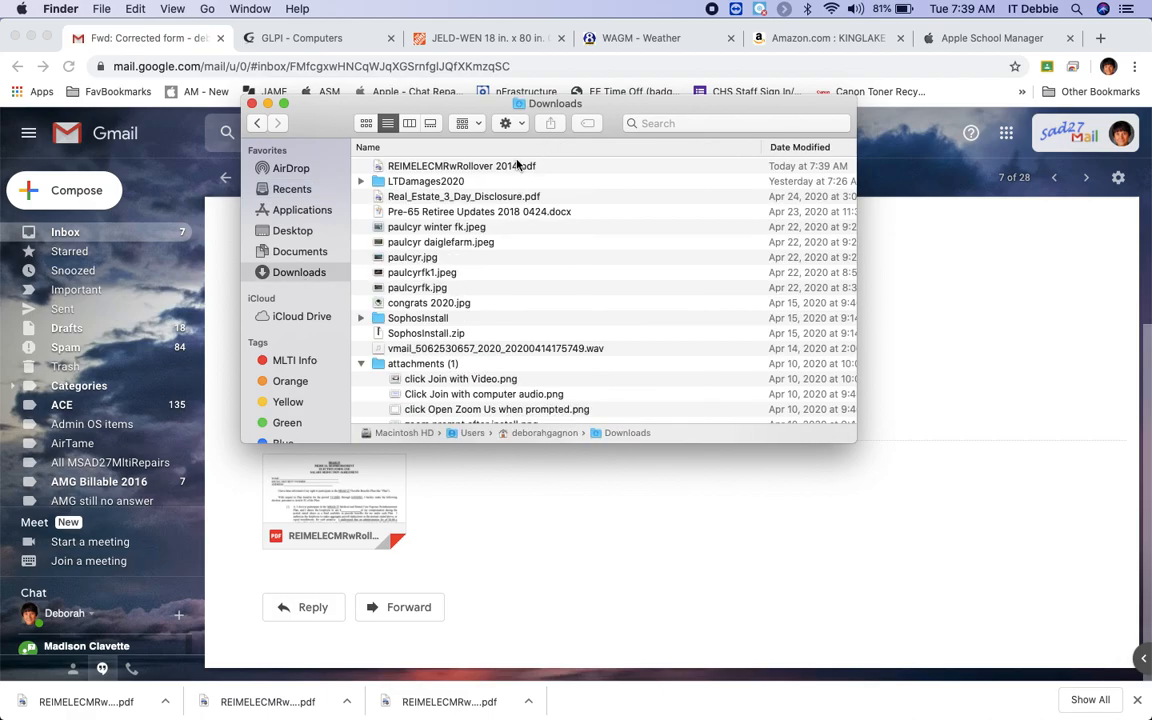
double_click(515, 171)
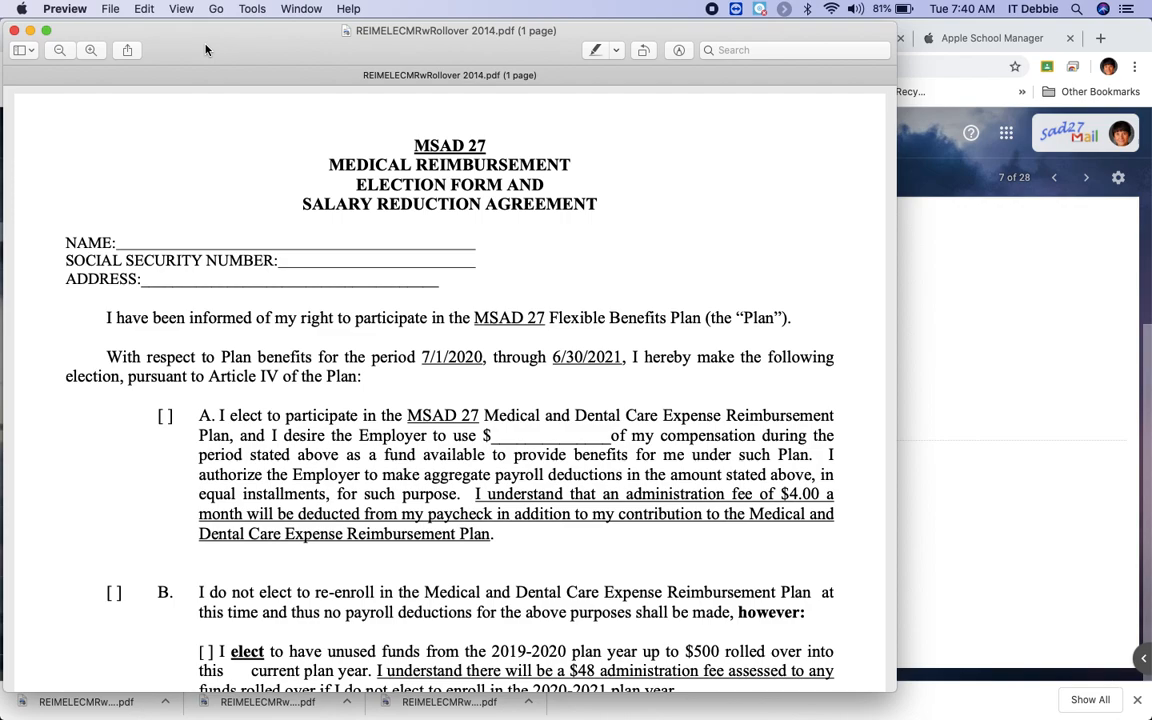
Show the Markup Toolbar and set the text style alignment to left.
left_click(170, 9)
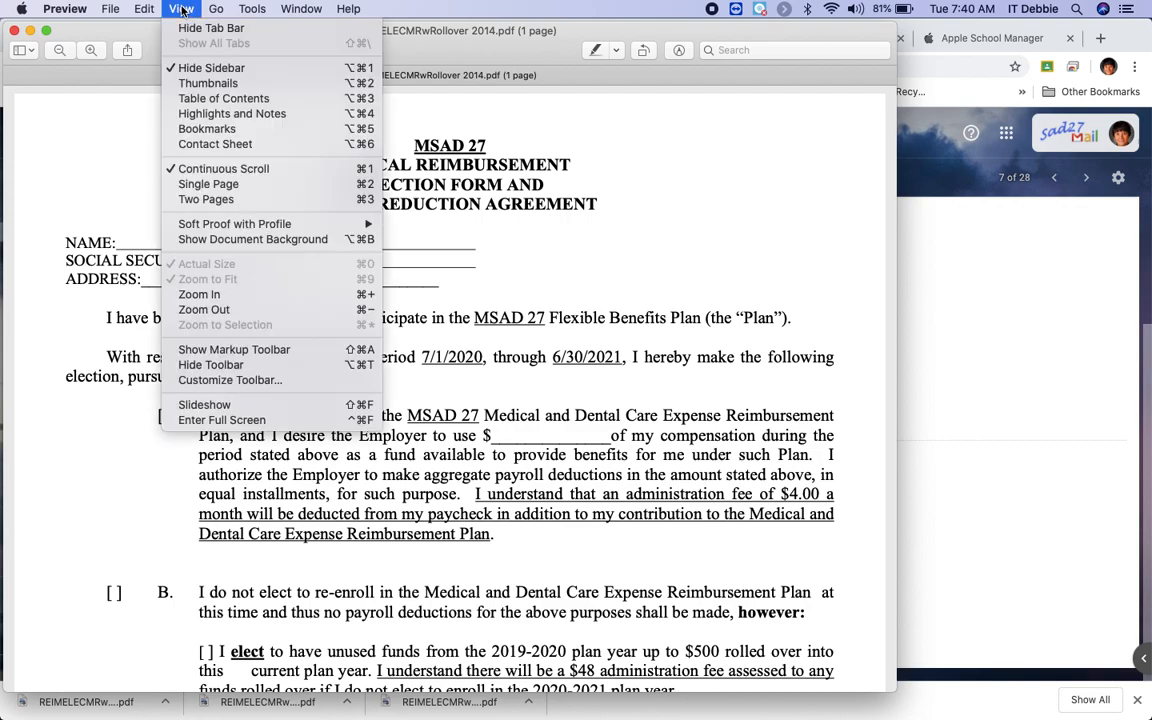
left_click(200, 350)
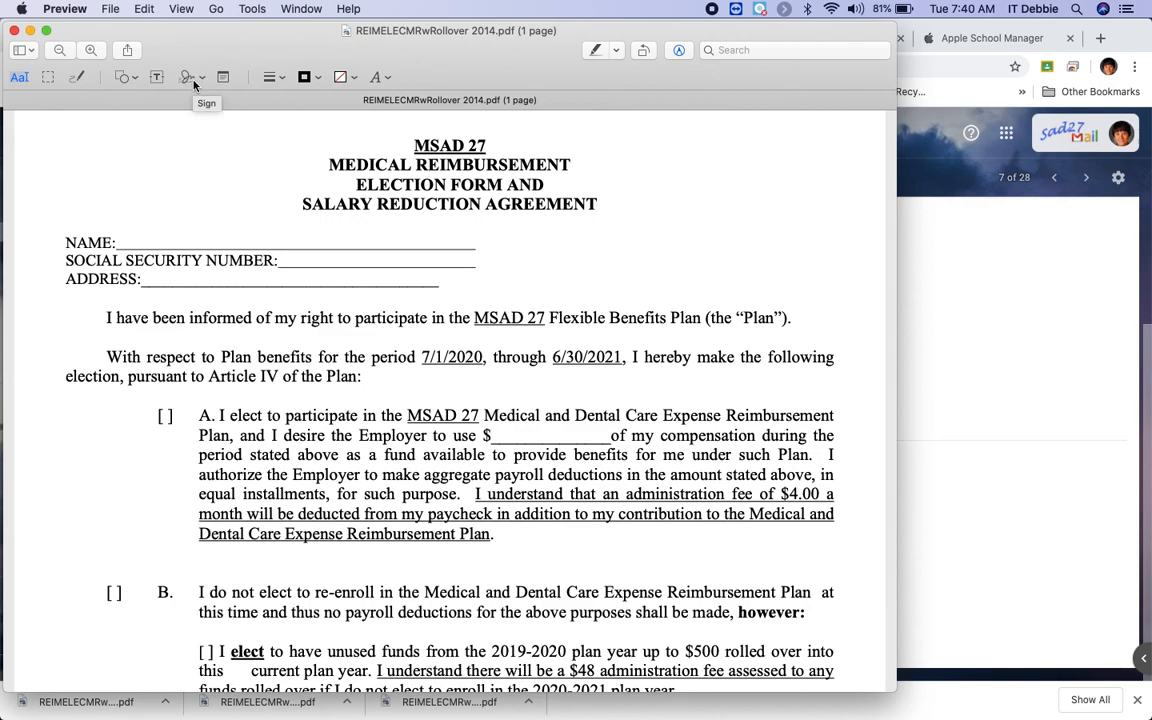
left_click(379, 78)
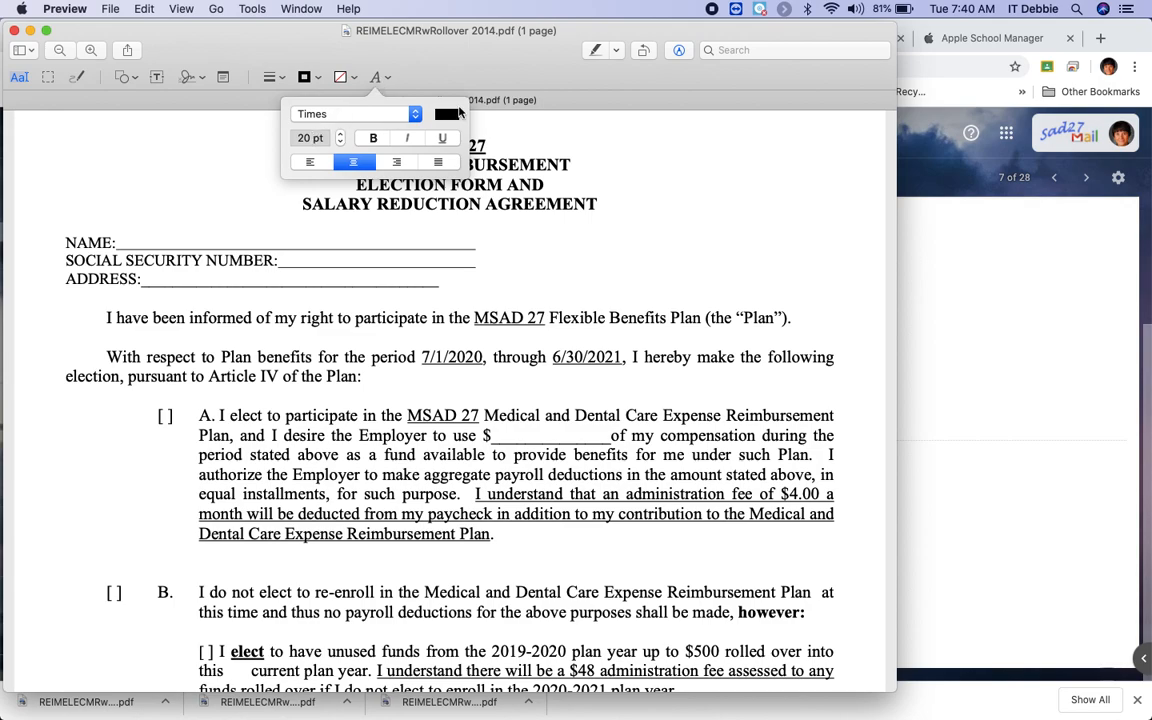
left_click(310, 163)
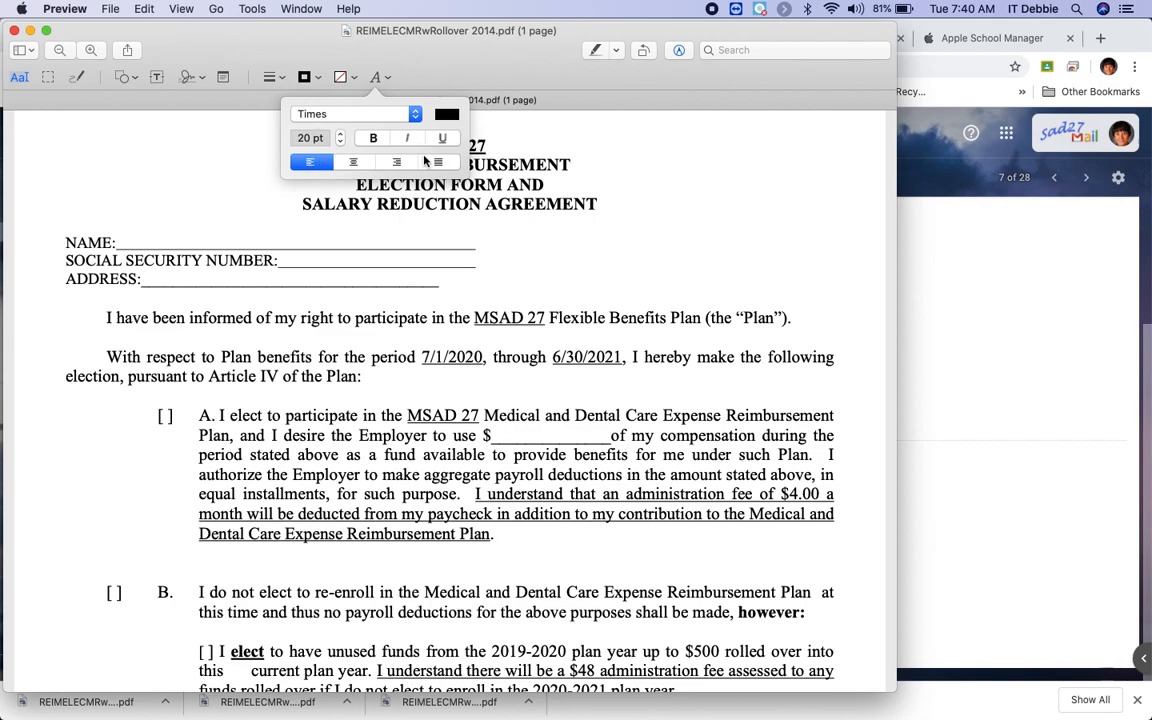
left_click(222, 157)
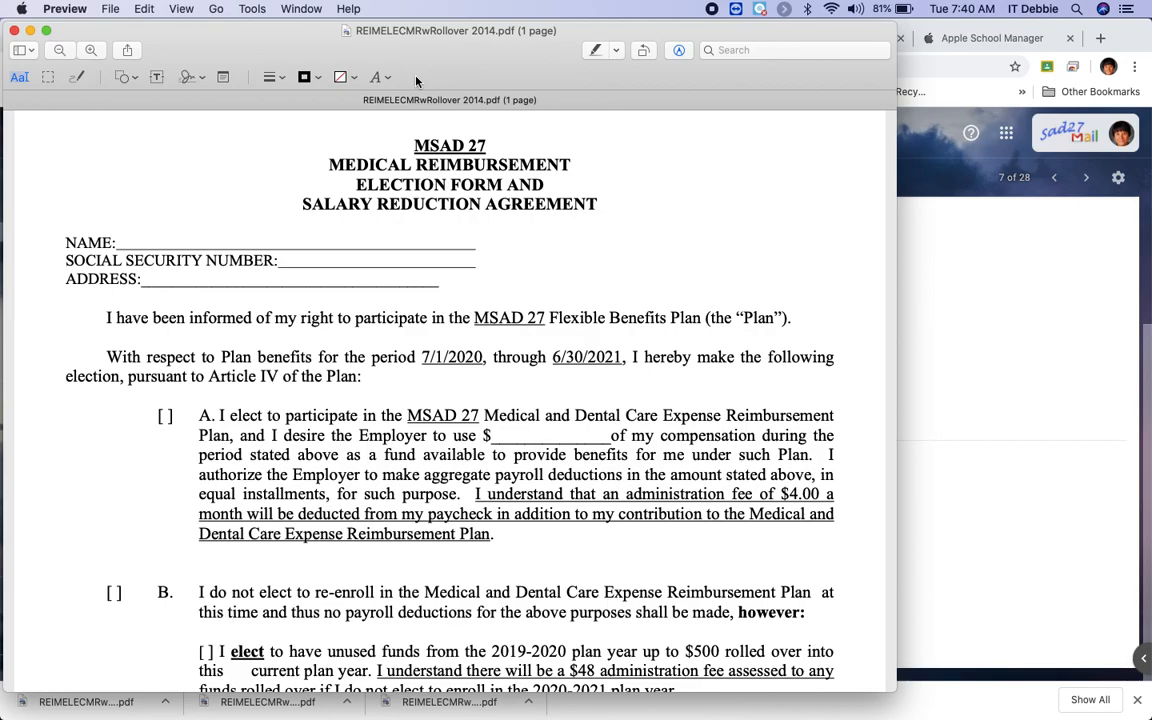
Zoom the Preview window to fill the screen and scroll to the top of the form.
double_click(517, 31)
left_click(575, 31)
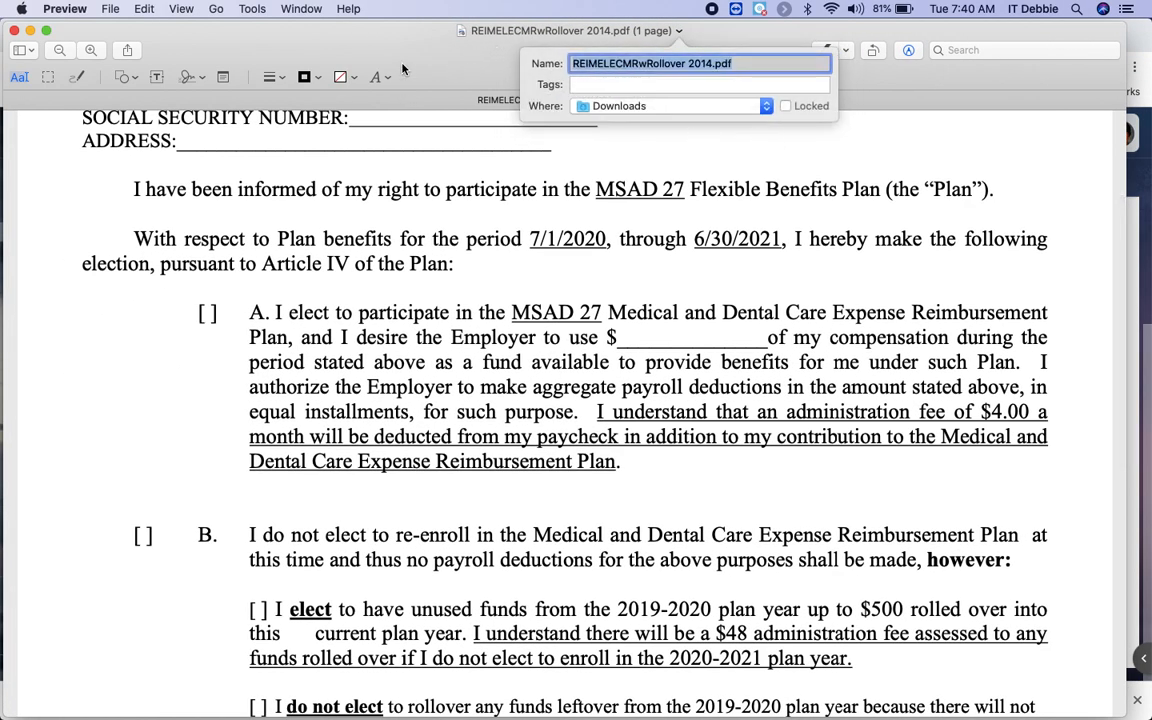
left_click(365, 65)
scroll(400, 168, "up", 5)
scroll(404, 172, "up", 2)
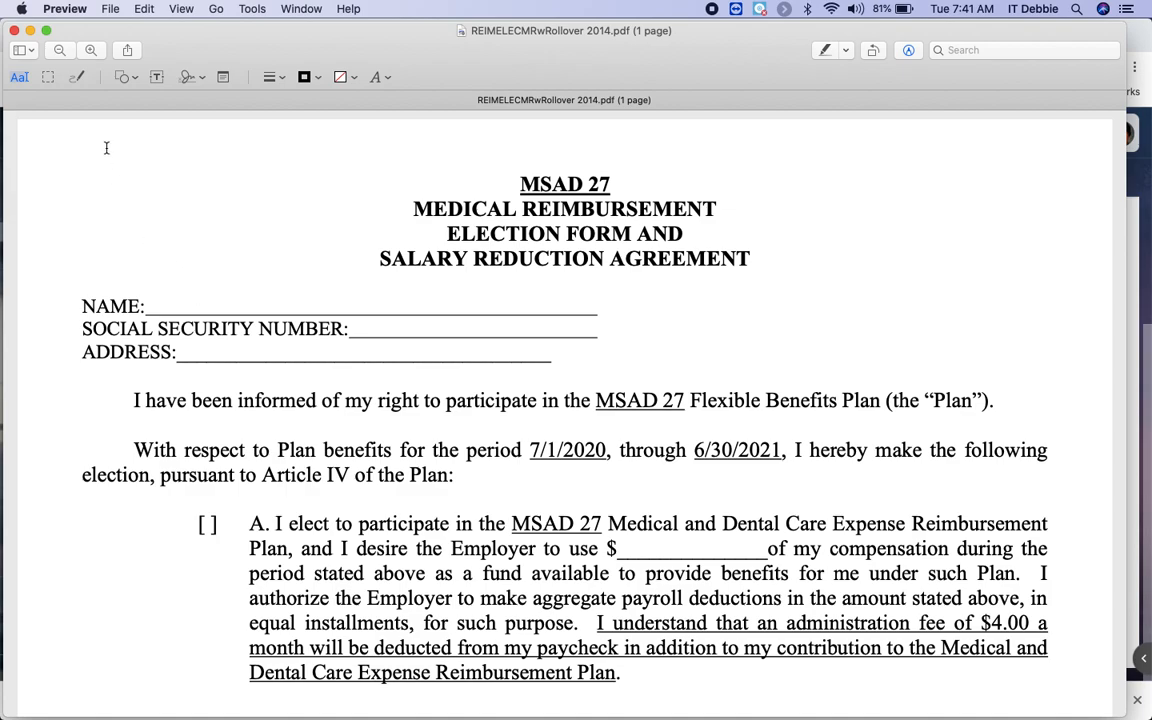
Add a text box on the NAME line with the employee's full name, widened to one line.
left_click(158, 78)
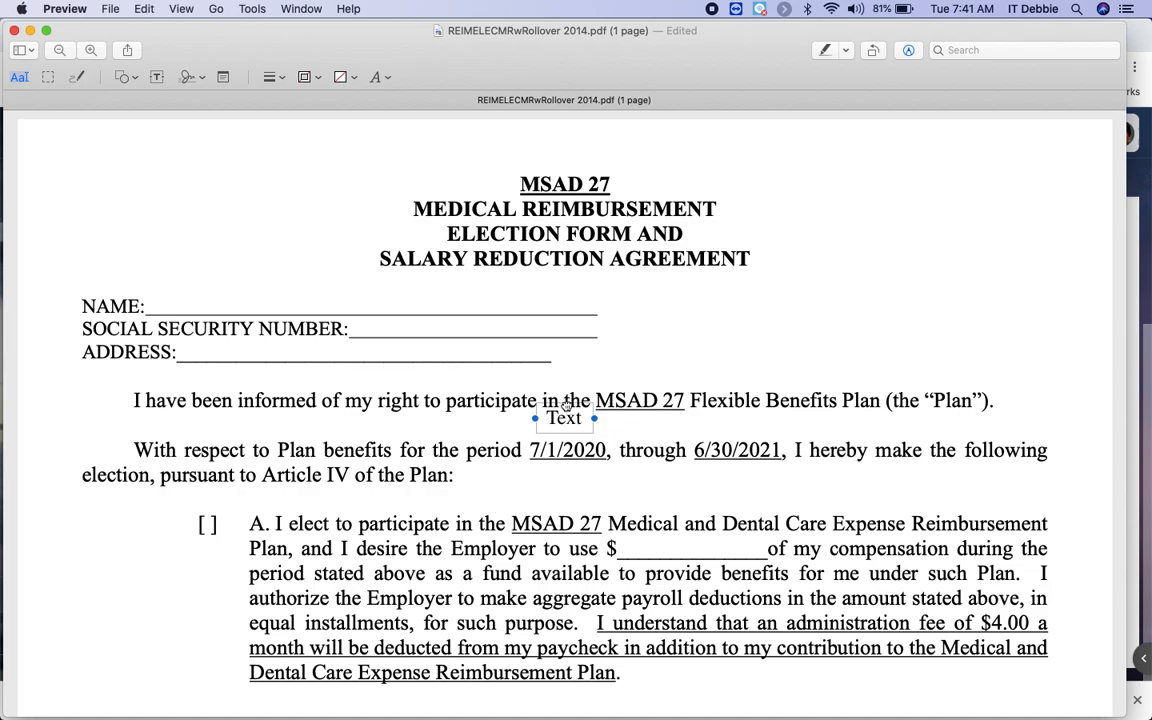
mouse_move(566, 405)
left_mouse_down()
mouse_move(530, 378)
mouse_move(183, 284)
left_mouse_up()
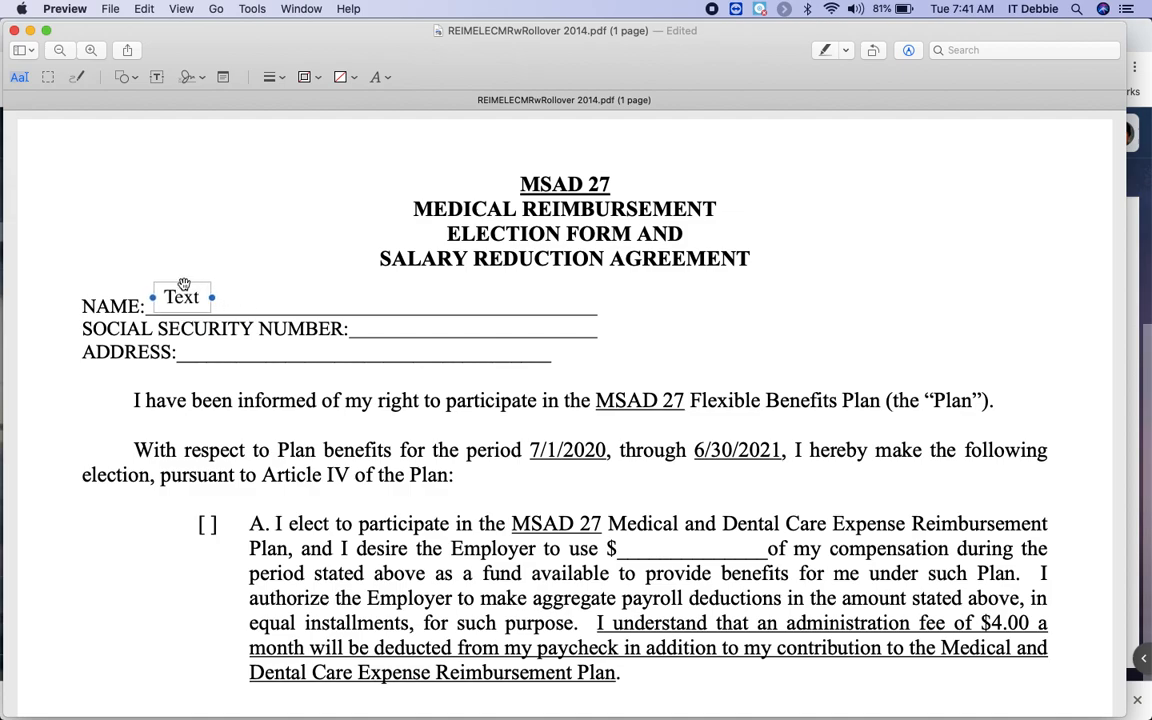
double_click(199, 297)
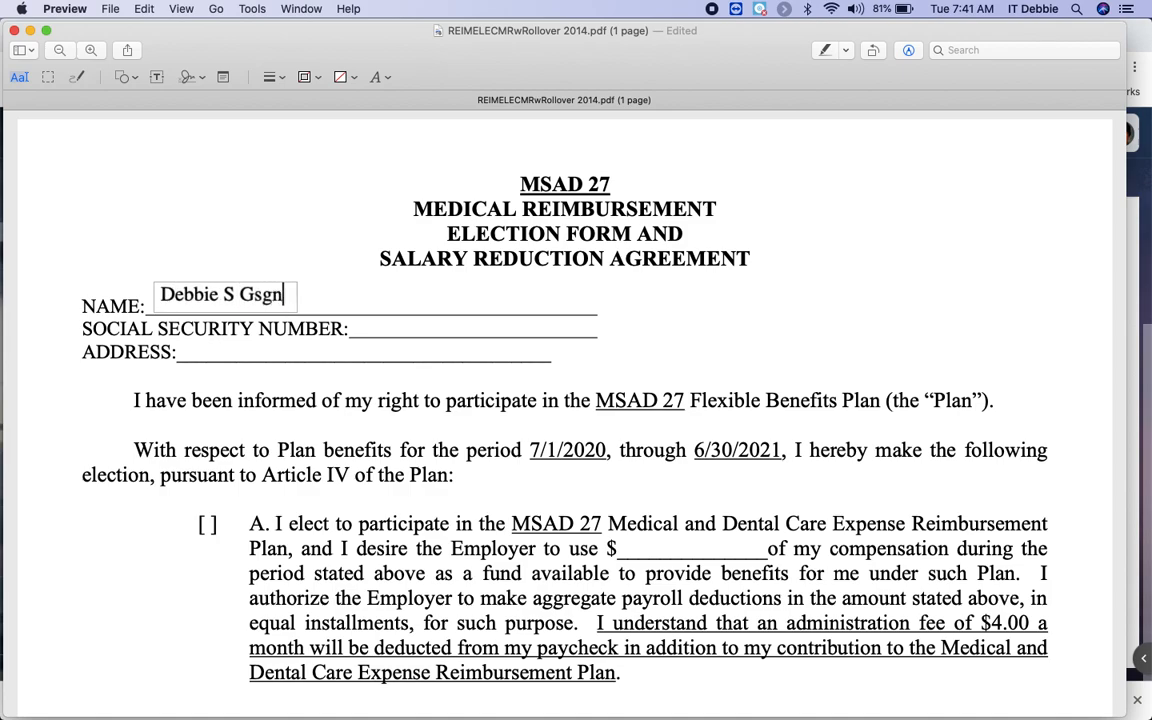
type("agnon")
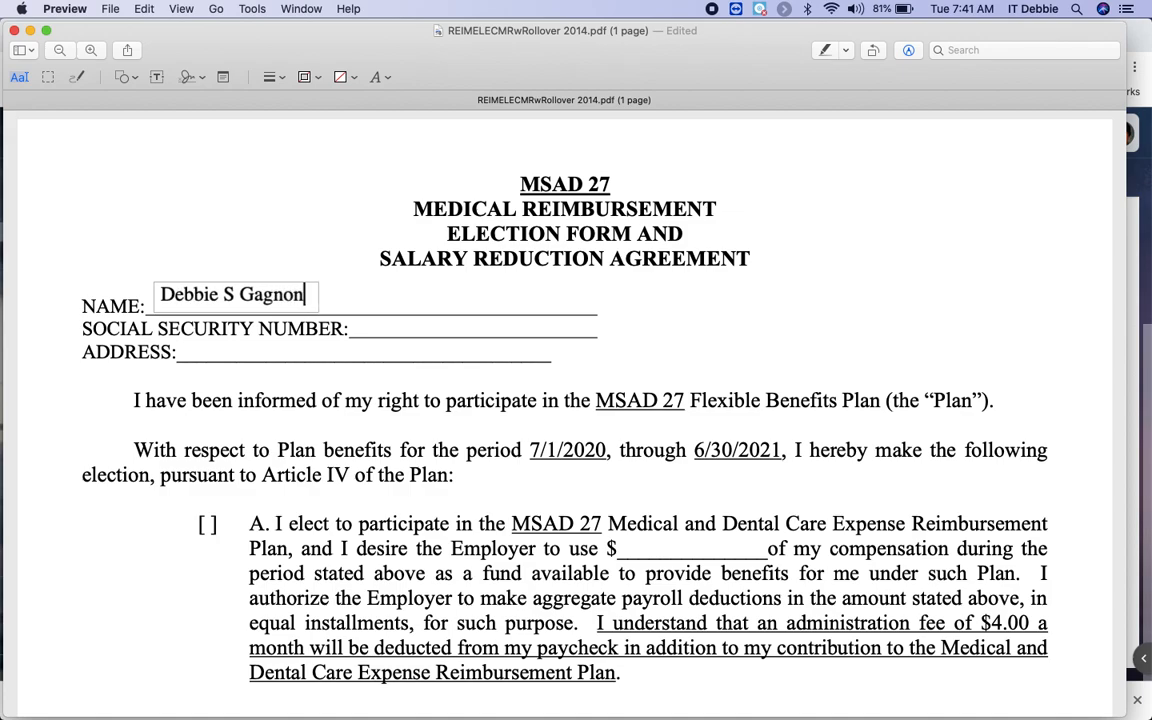
left_click(373, 329)
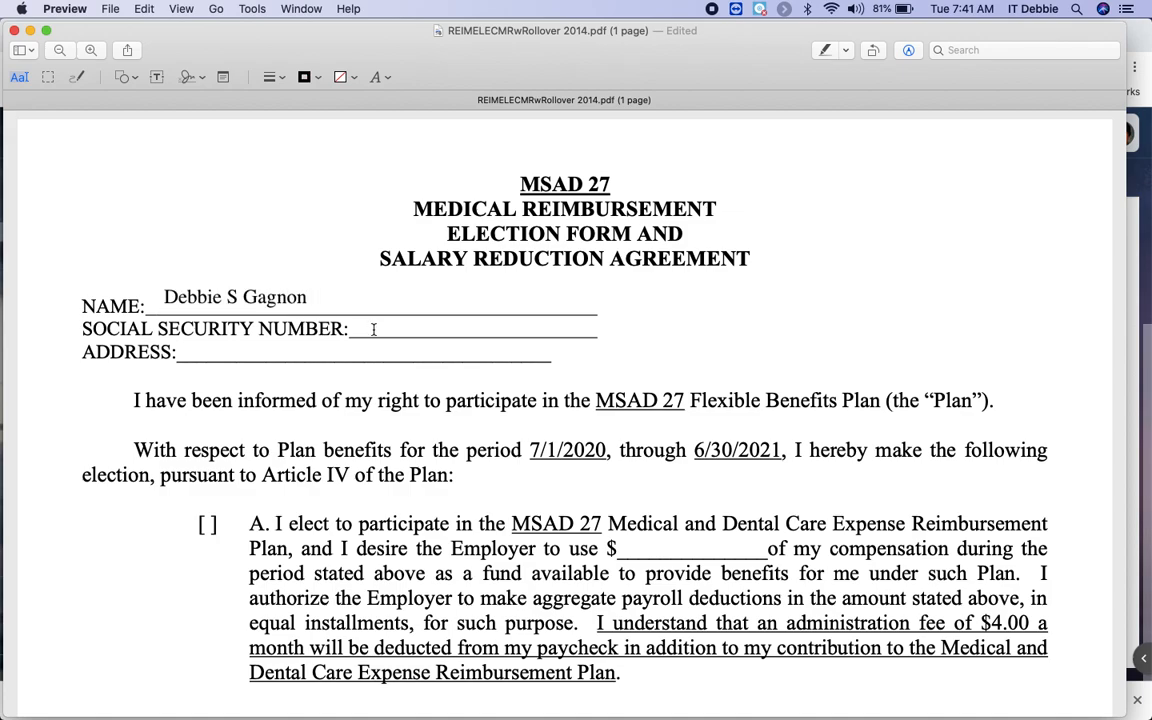
left_click(262, 296)
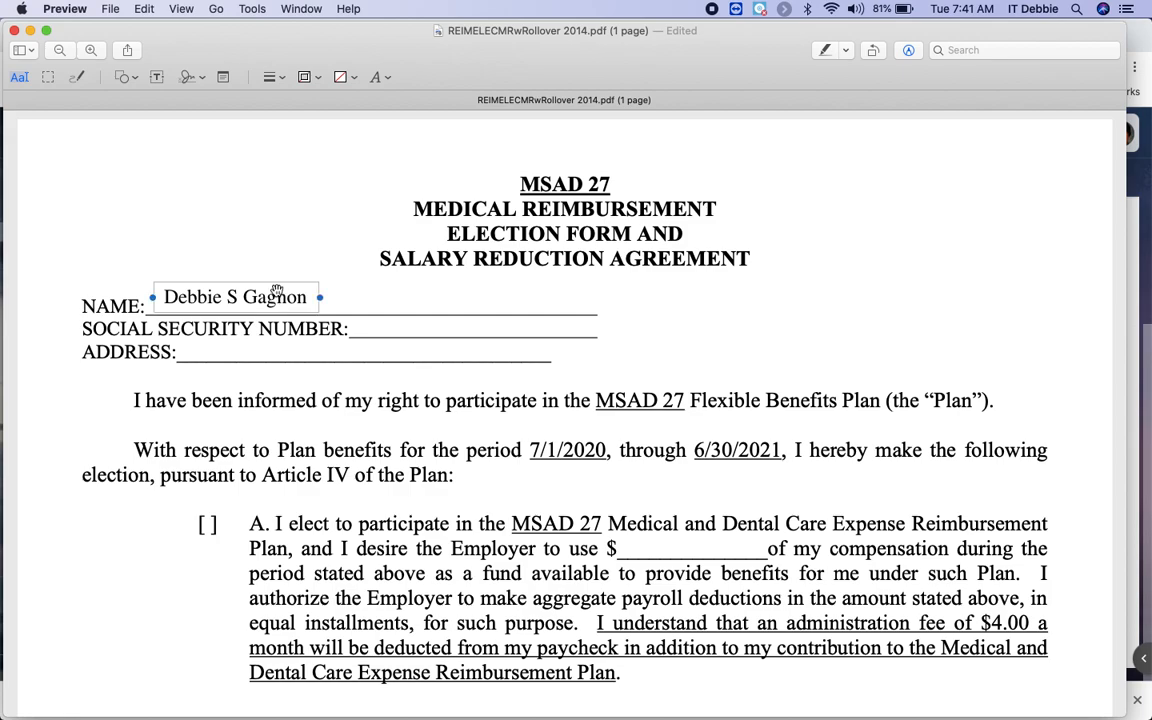
left_click_drag(320, 297, 383, 304)
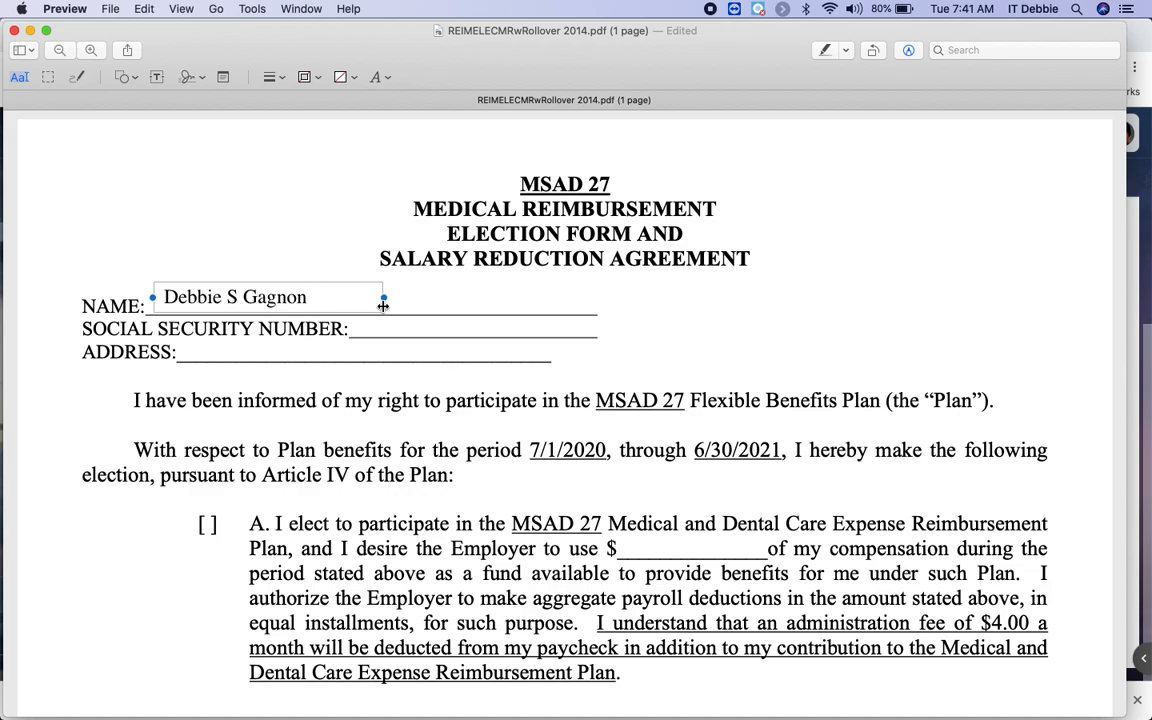
Add a text box with the employee's social security number on the Social Security Number line.
left_click(394, 334)
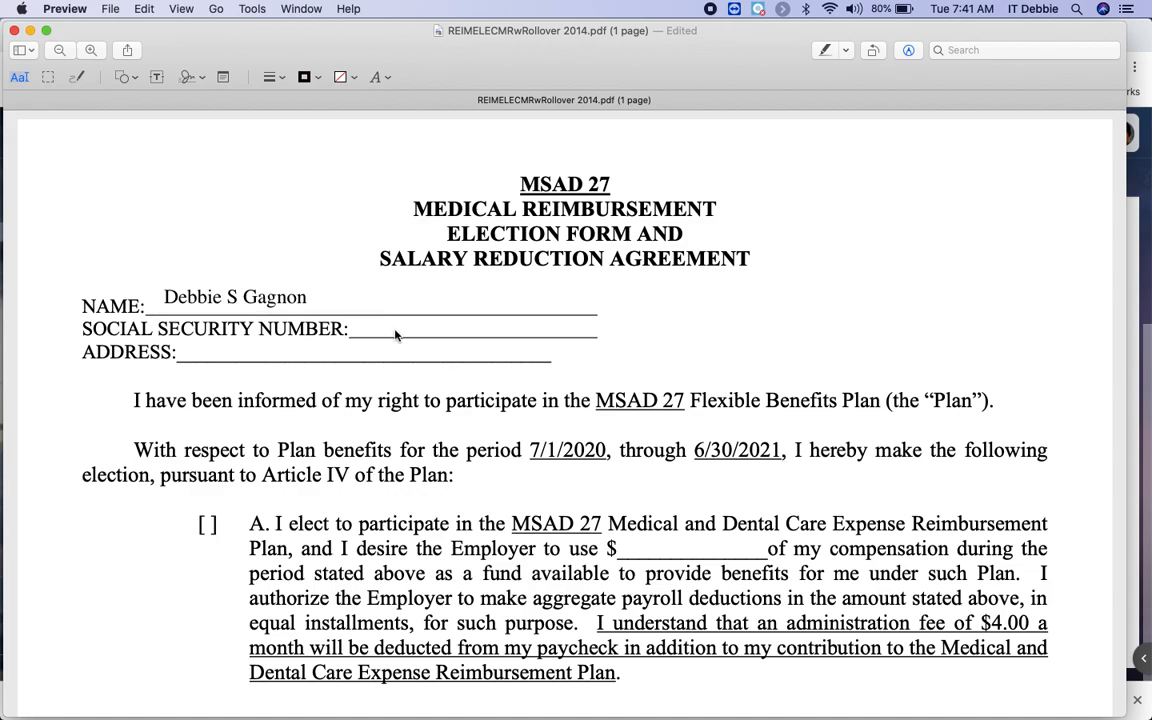
left_click(157, 77)
left_click_drag(593, 425, 398, 325)
double_click(395, 325)
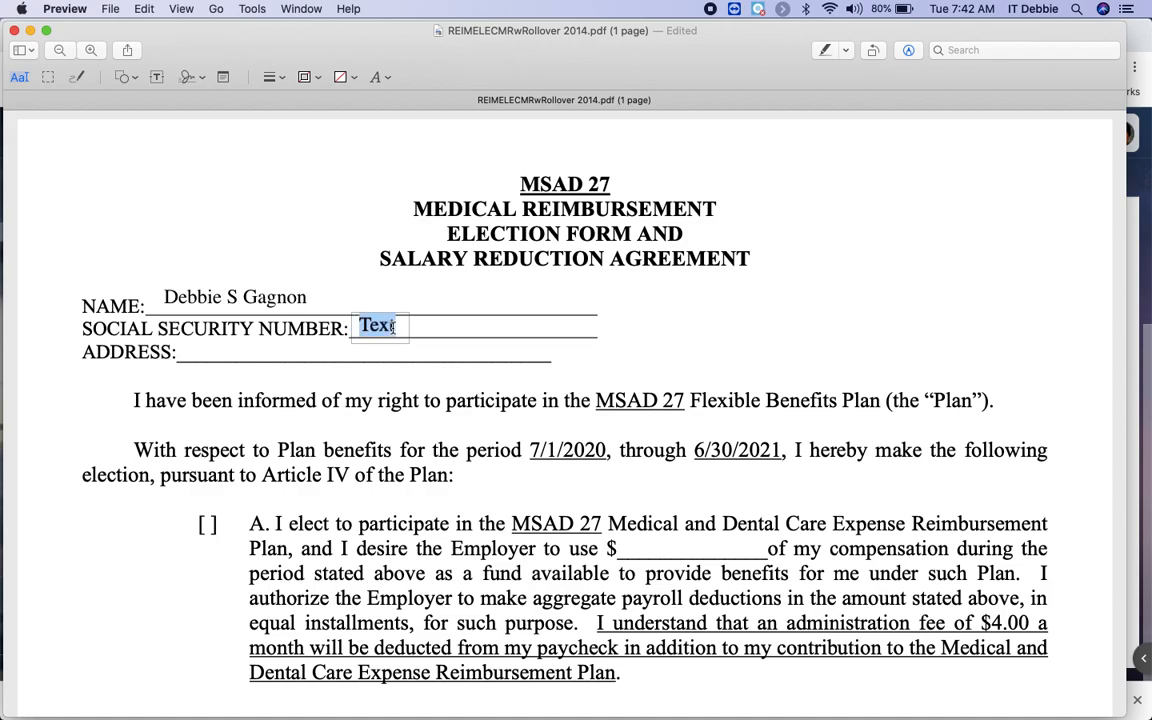
type("123")
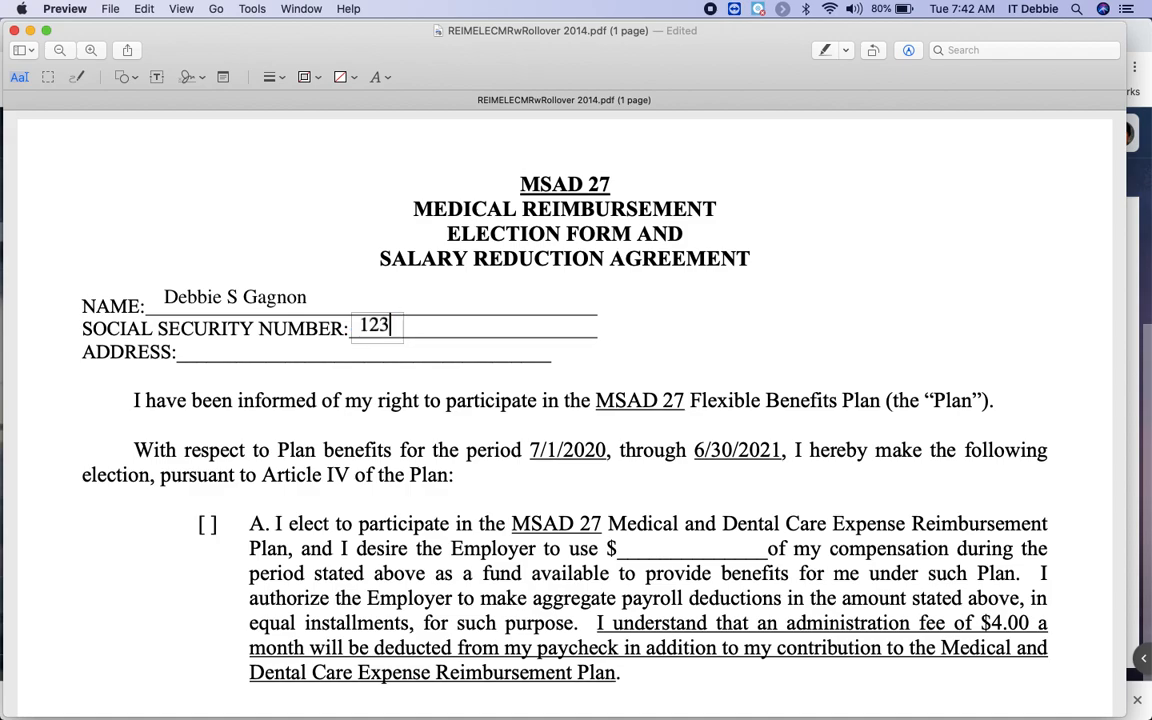
type("-45-6789")
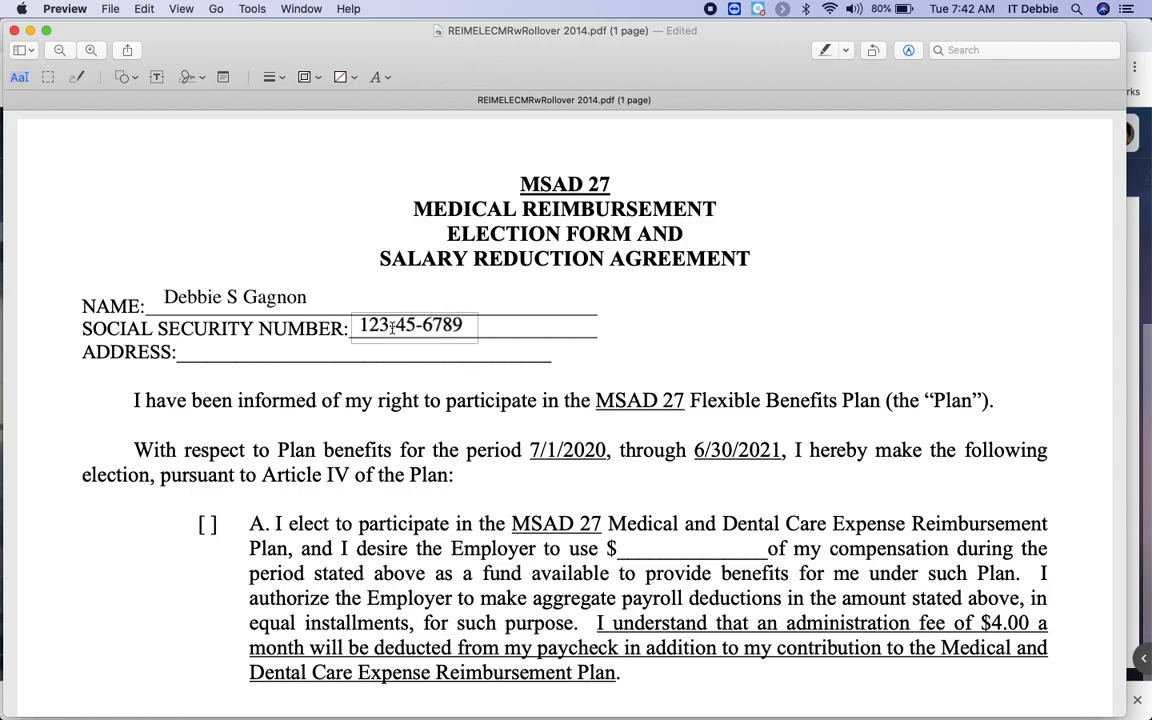
left_click(318, 311)
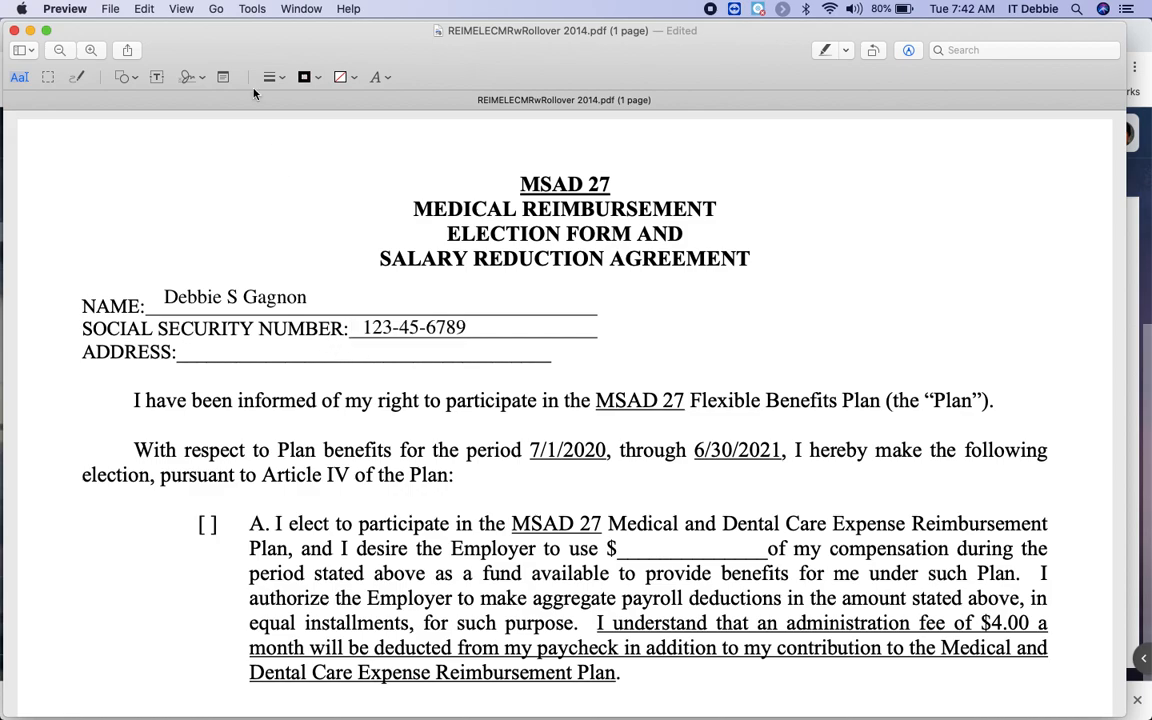
Add a text box on the ADDRESS line with the start of the street address.
left_click(158, 79)
mouse_move(598, 427)
left_mouse_down()
mouse_move(468, 378)
mouse_move(221, 341)
left_mouse_up()
double_click(212, 348)
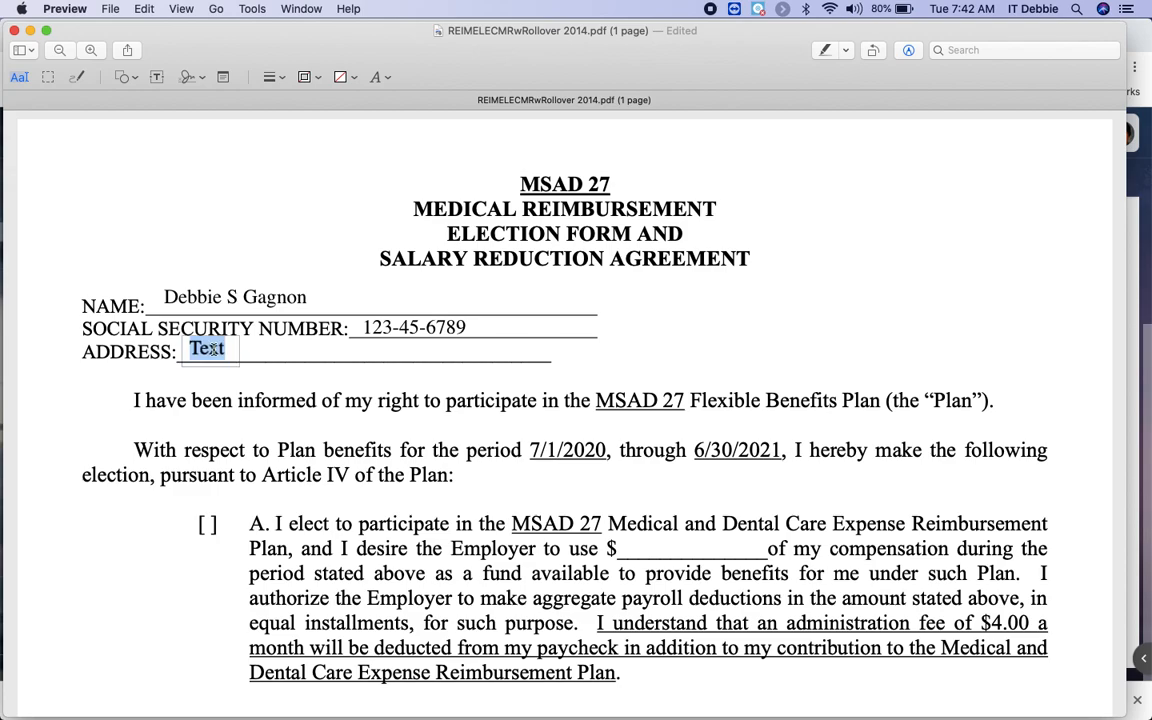
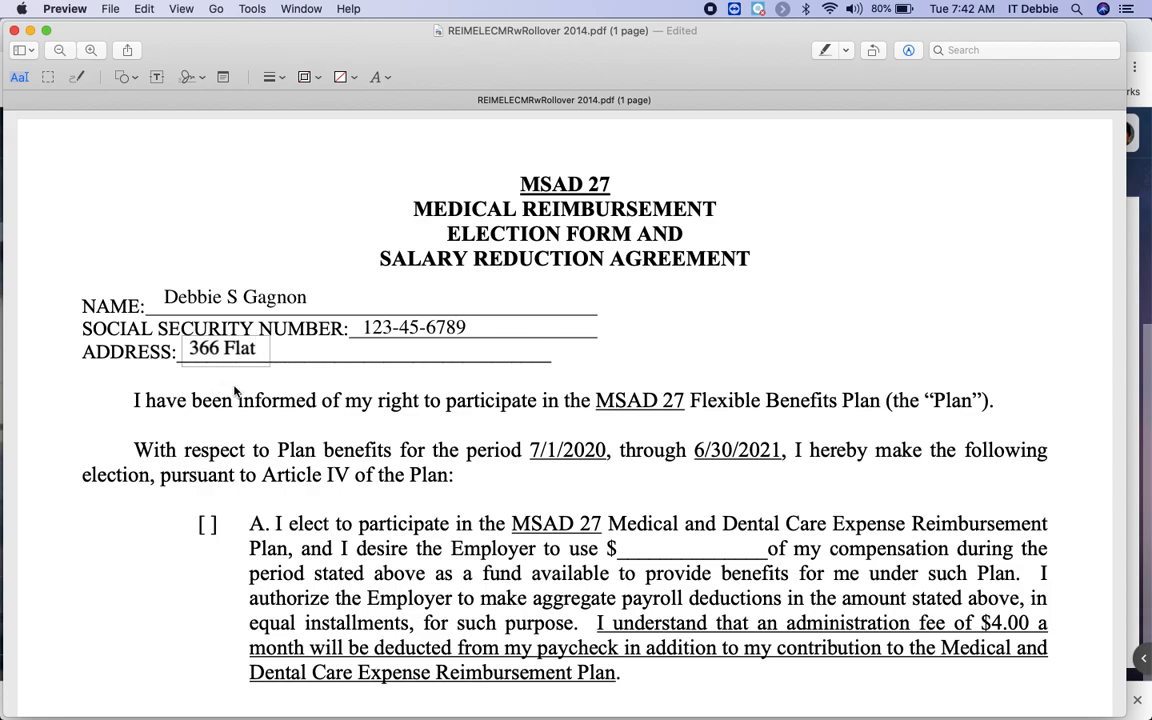
left_click(688, 348)
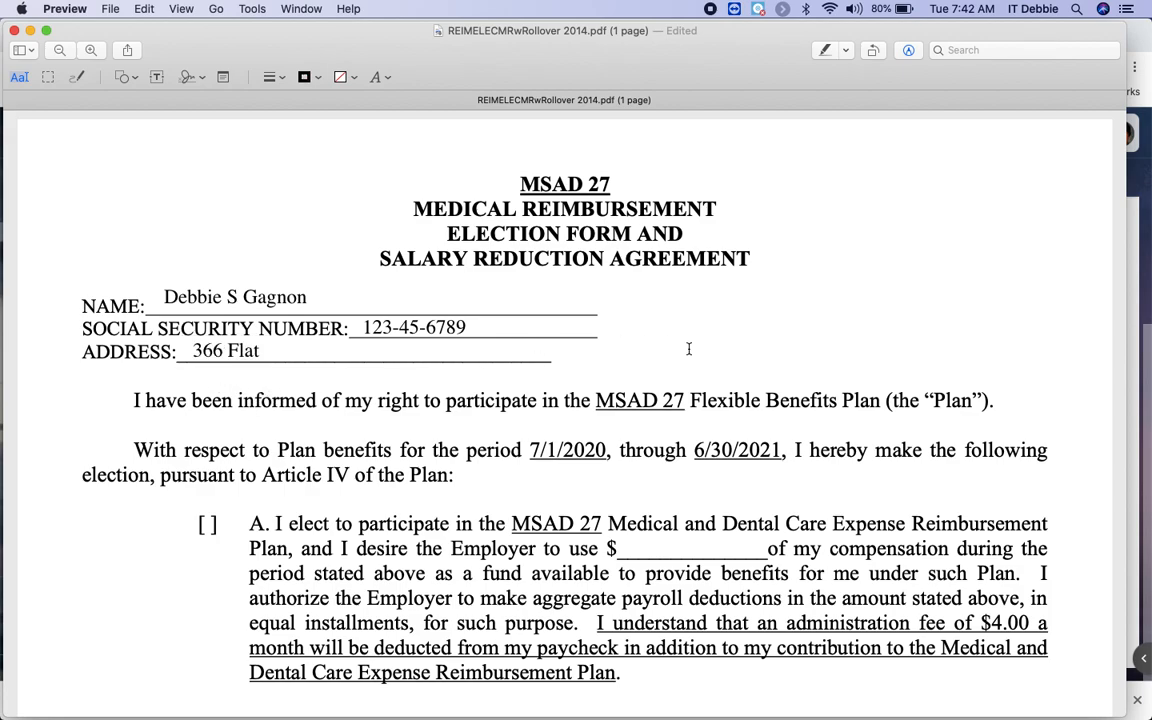
Mark option C with an X centred in its brackets.
left_click(157, 79)
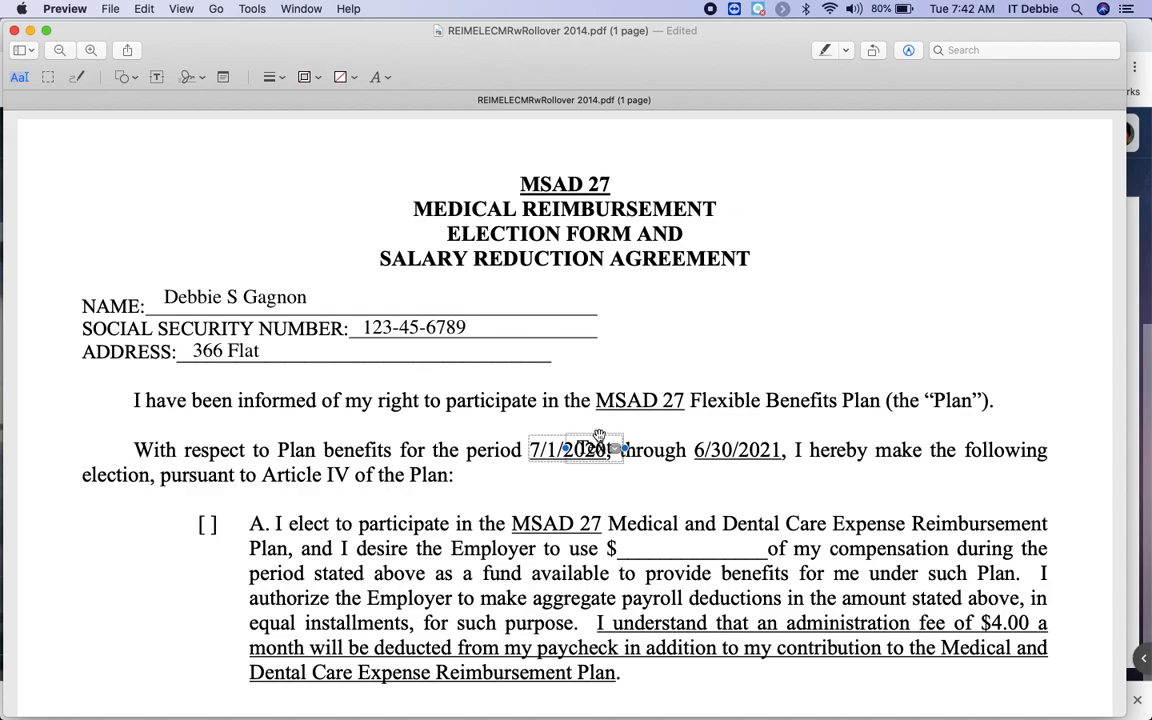
left_click_drag(598, 440, 143, 178)
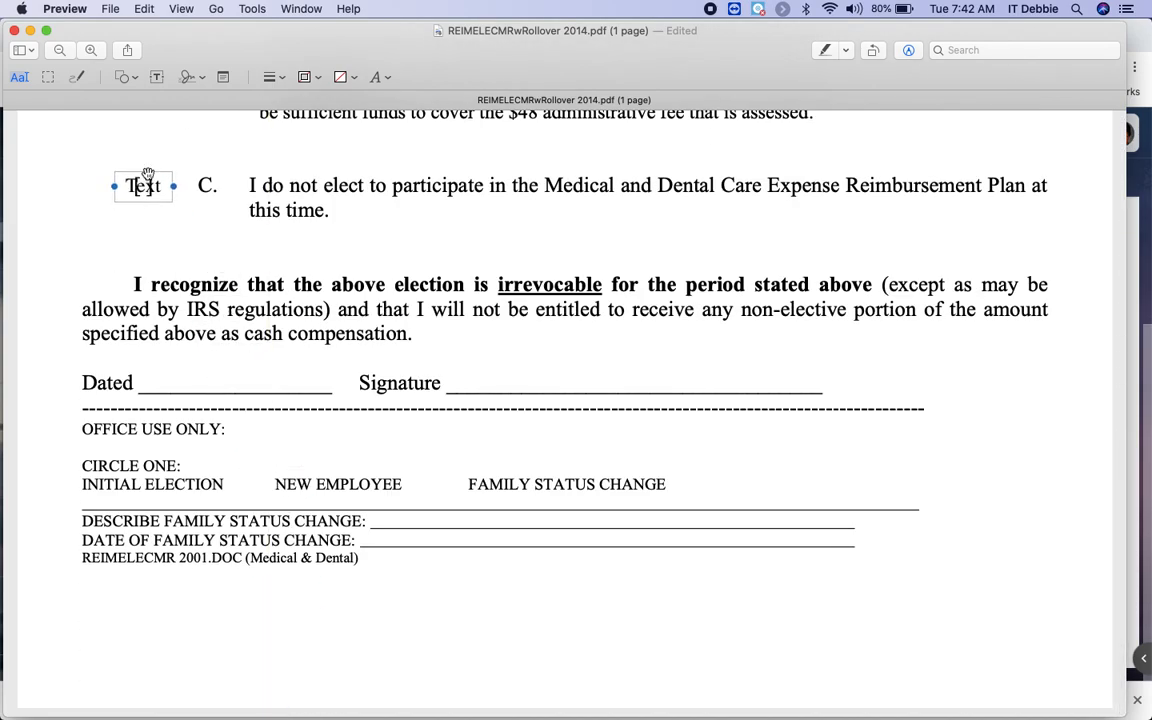
double_click(146, 186)
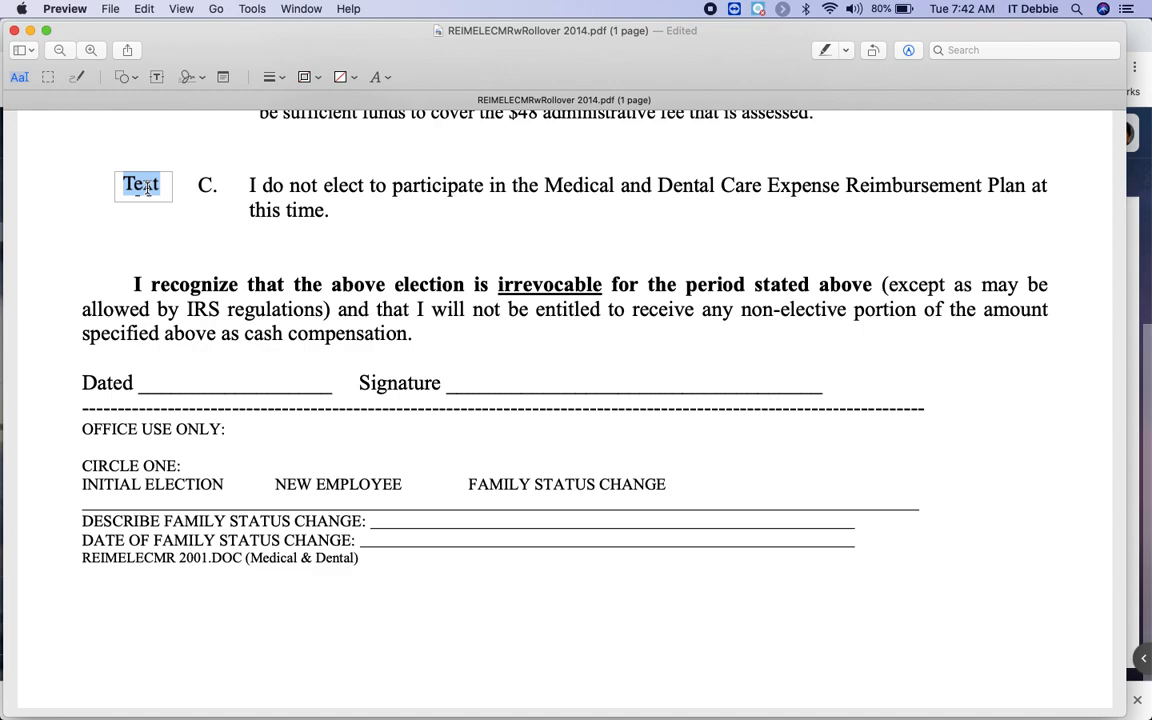
type("X")
left_click(117, 200)
left_click(129, 183)
left_click(97, 200)
left_click_drag(130, 175, 142, 176)
left_click(125, 231)
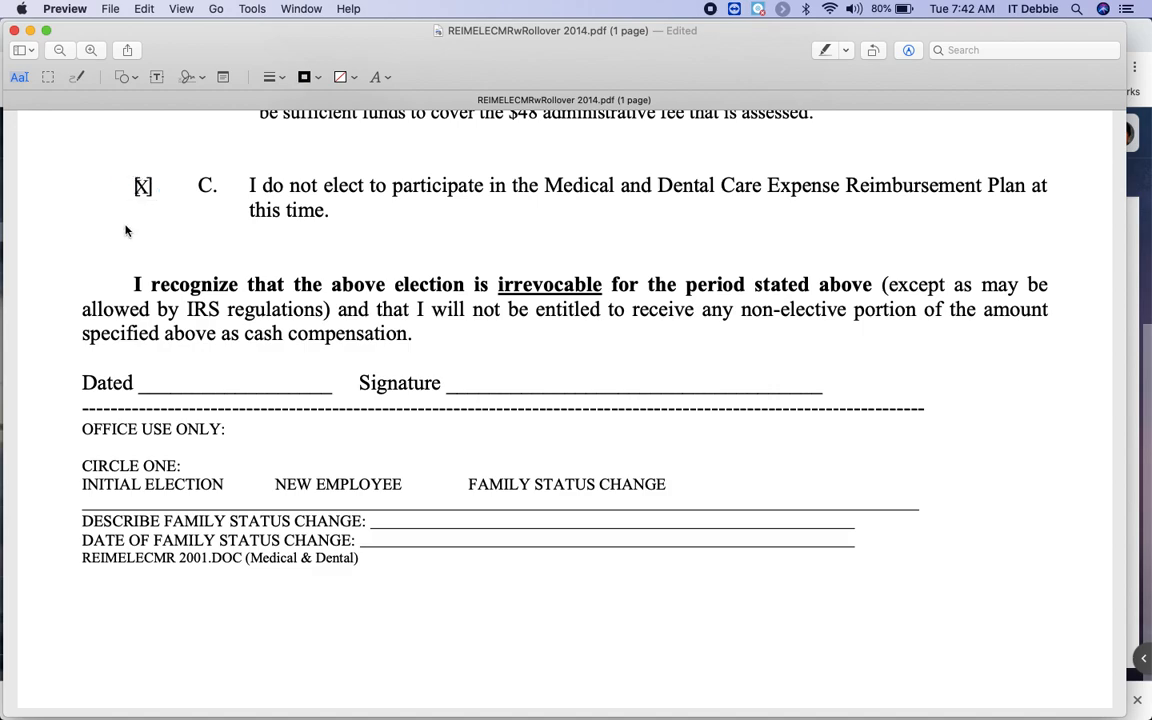
Add a text box reading 4/28/2020 on the Dated line.
scroll(404, 218, "up", 4)
scroll(404, 218, "up", 2)
scroll(404, 218, "down", 3)
scroll(403, 218, "down", 1)
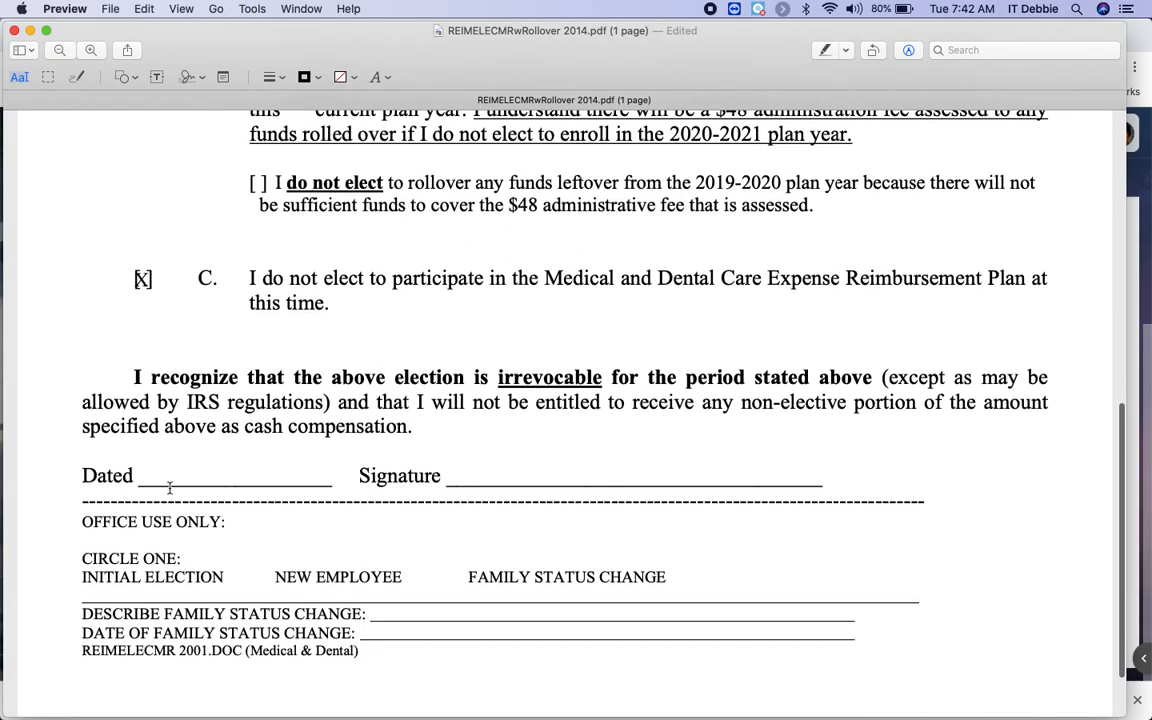
left_click(157, 78)
mouse_move(615, 405)
left_mouse_down()
mouse_move(312, 508)
mouse_move(183, 460)
left_mouse_up()
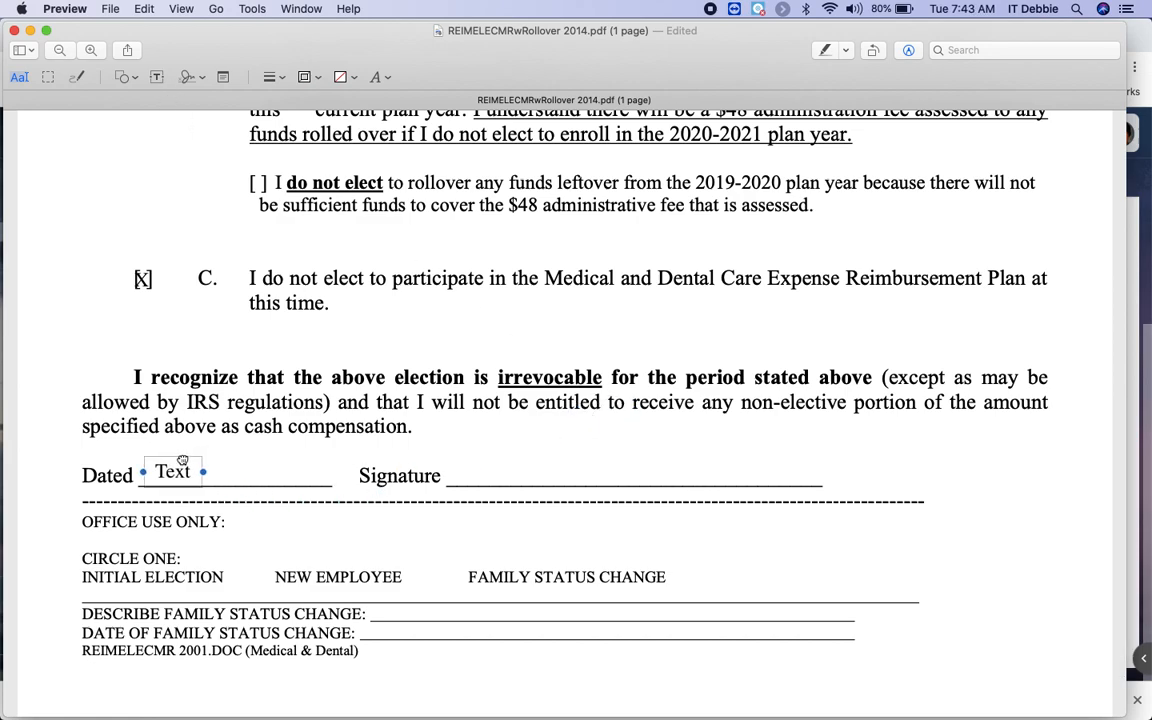
double_click(172, 471)
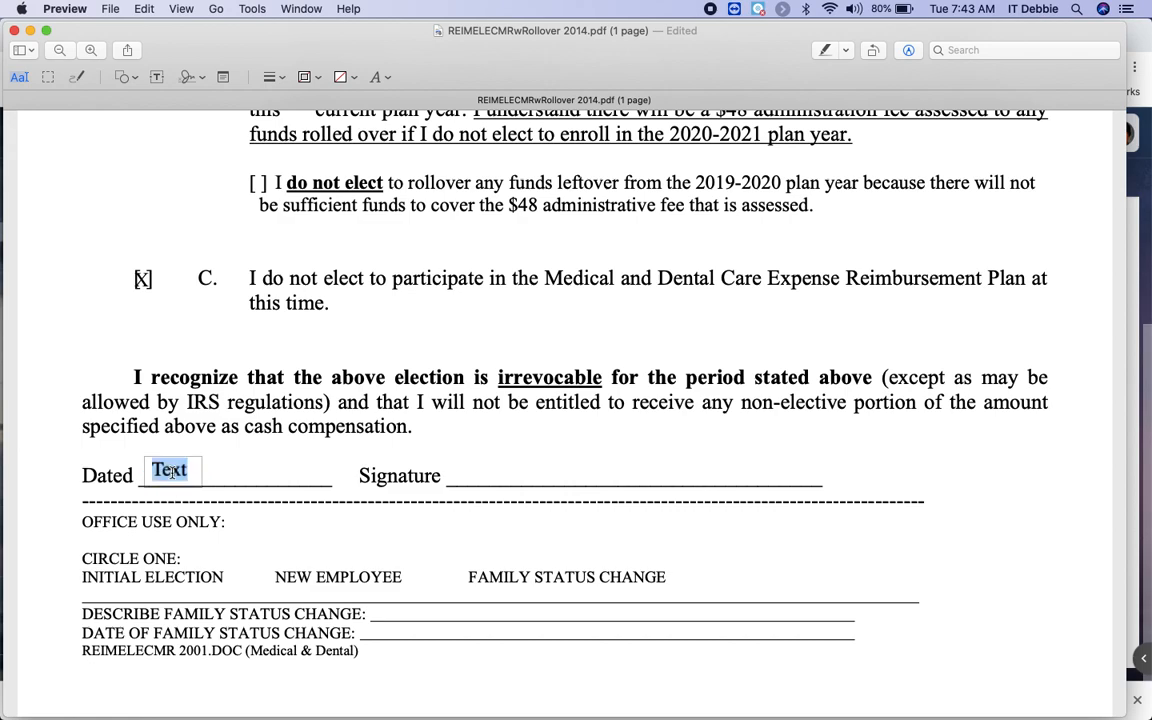
type("4/2")
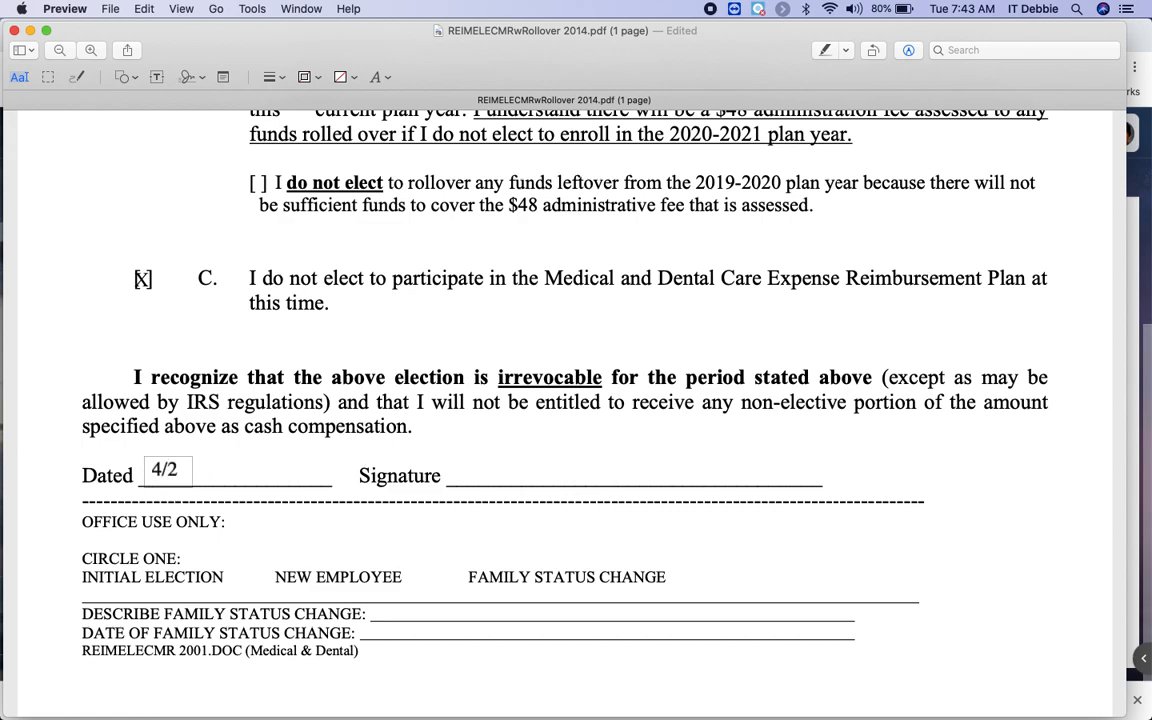
type("8/2020")
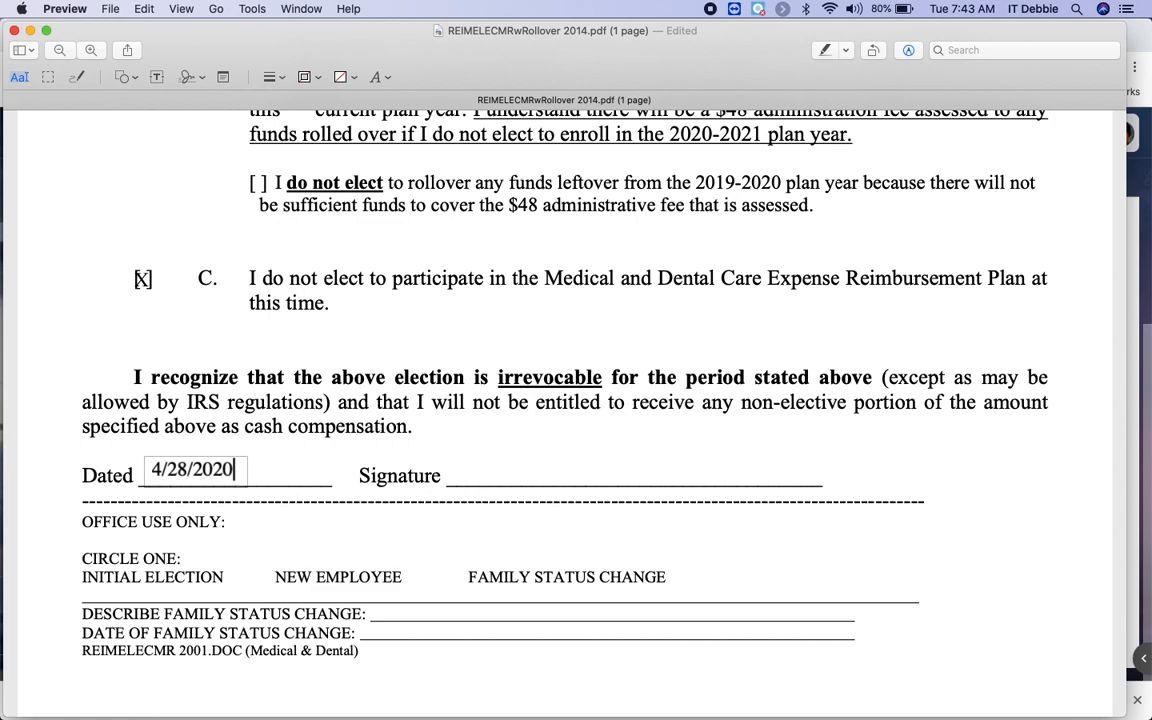
left_click(456, 471)
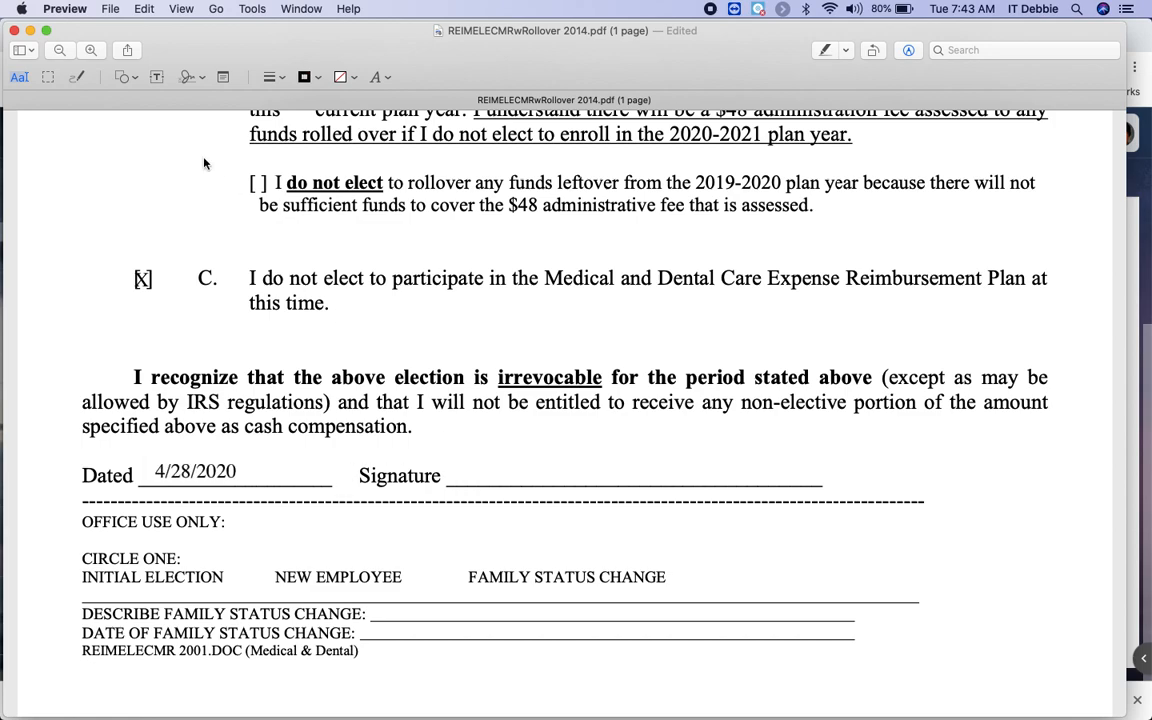
Create a new signature by capturing the signed paper with the camera.
left_click(189, 82)
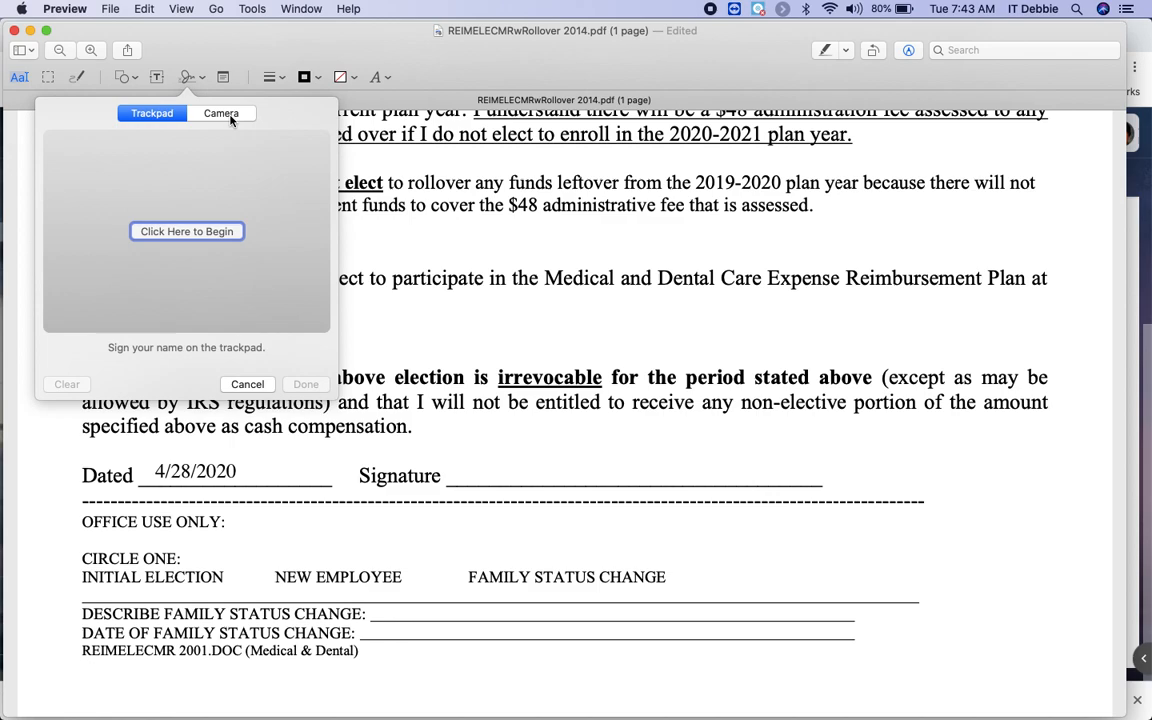
left_click(222, 113)
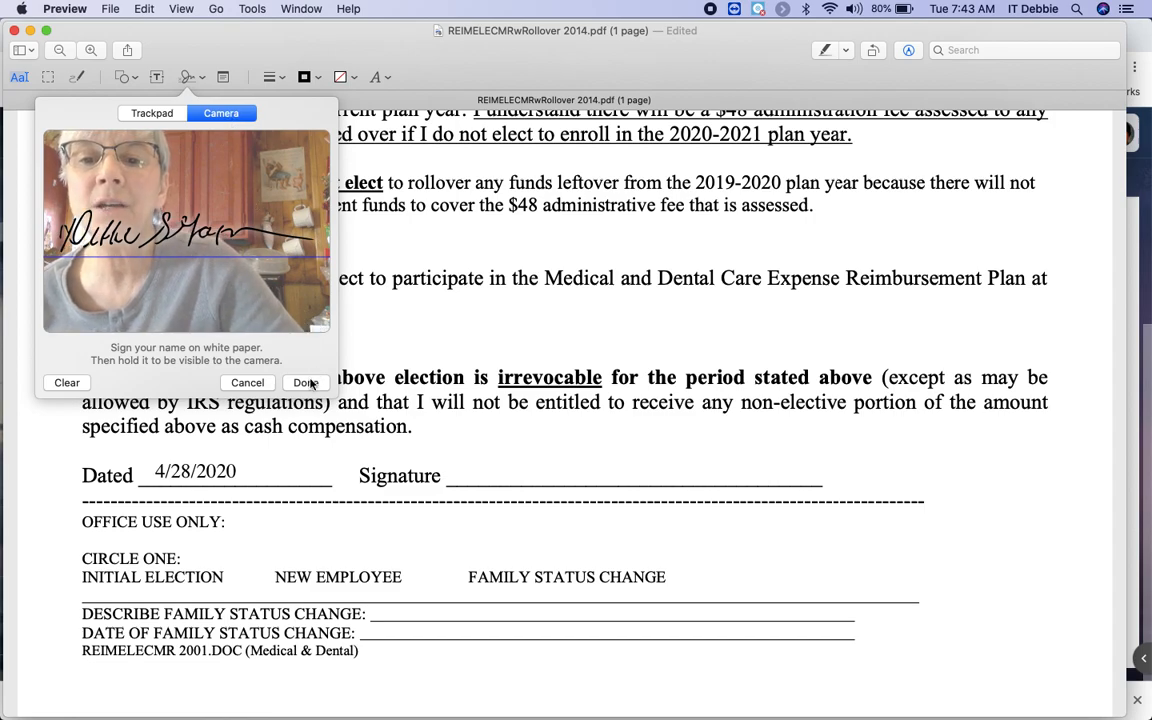
left_click(306, 383)
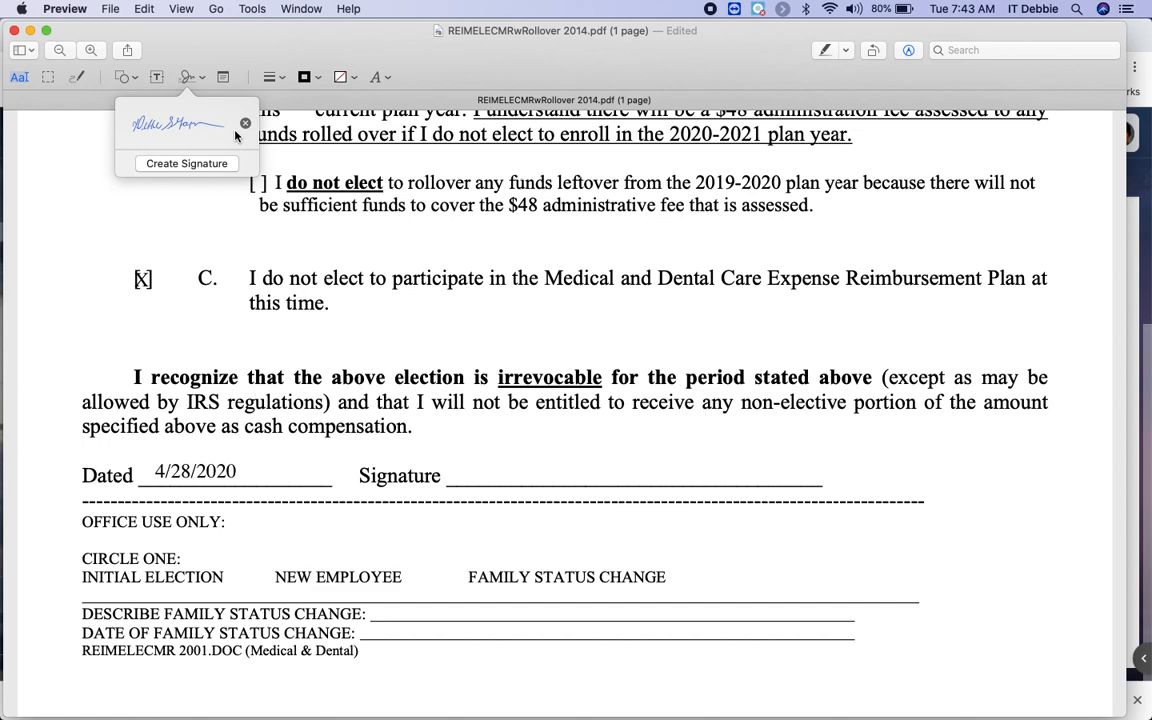
Insert the saved handwritten signature and drag it onto the Signature line.
left_click(176, 125)
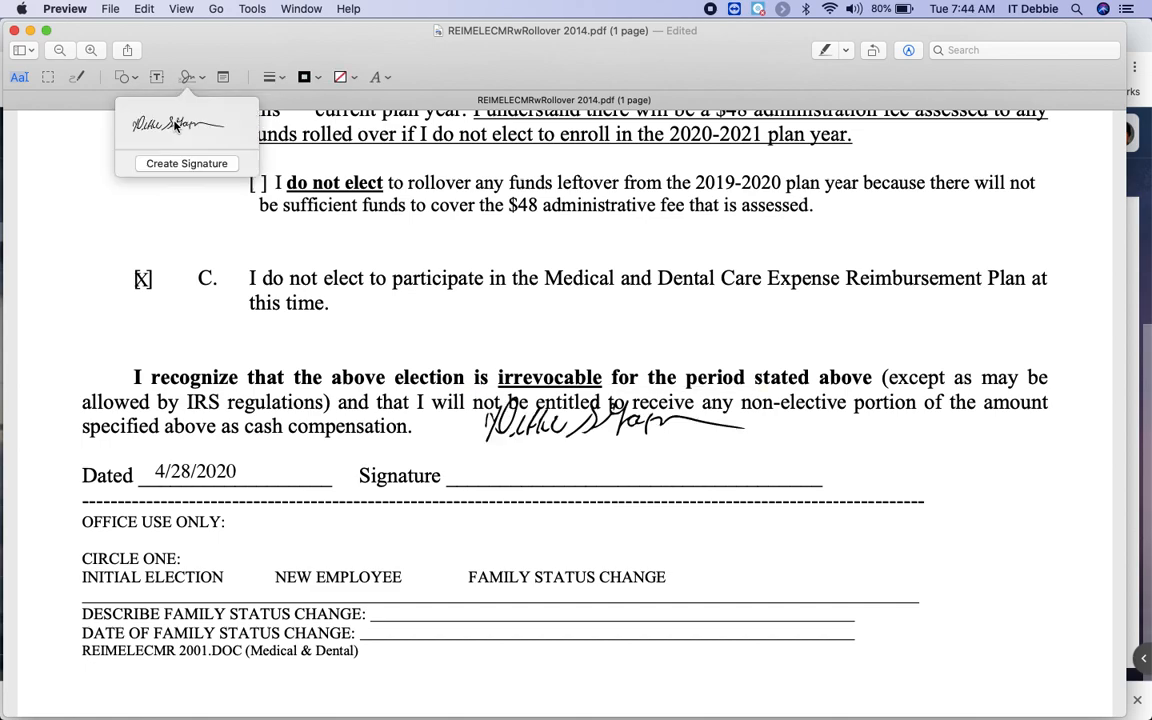
left_click(594, 421)
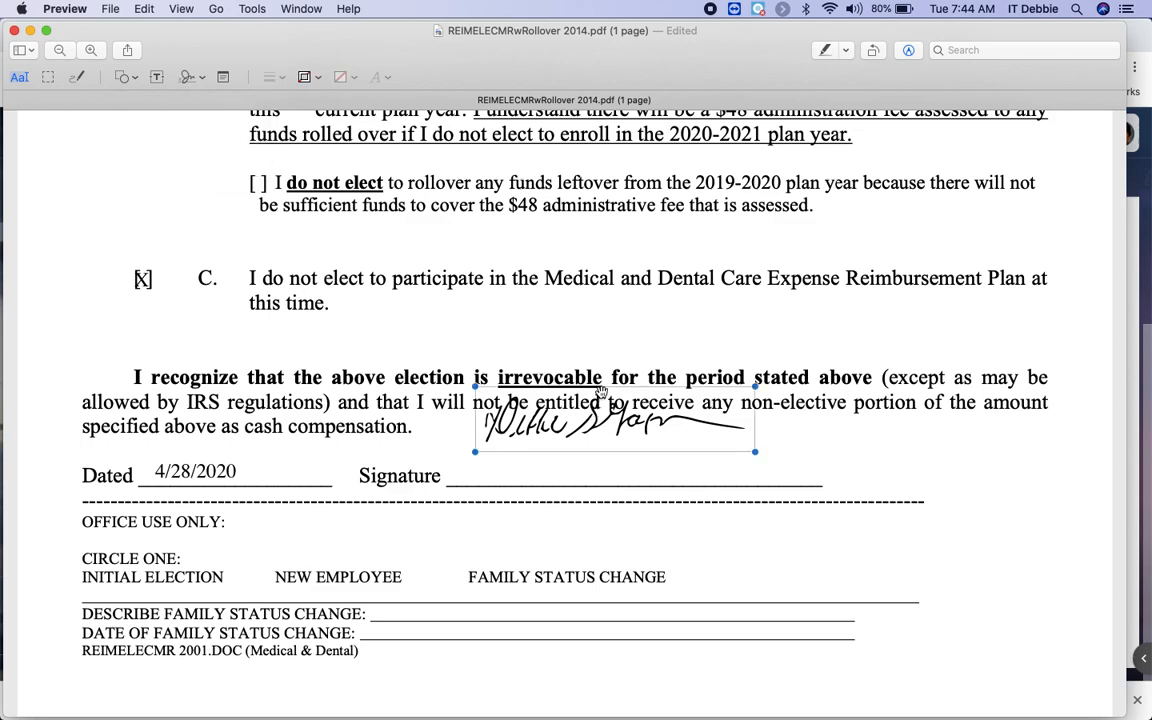
left_click_drag(601, 391, 585, 433)
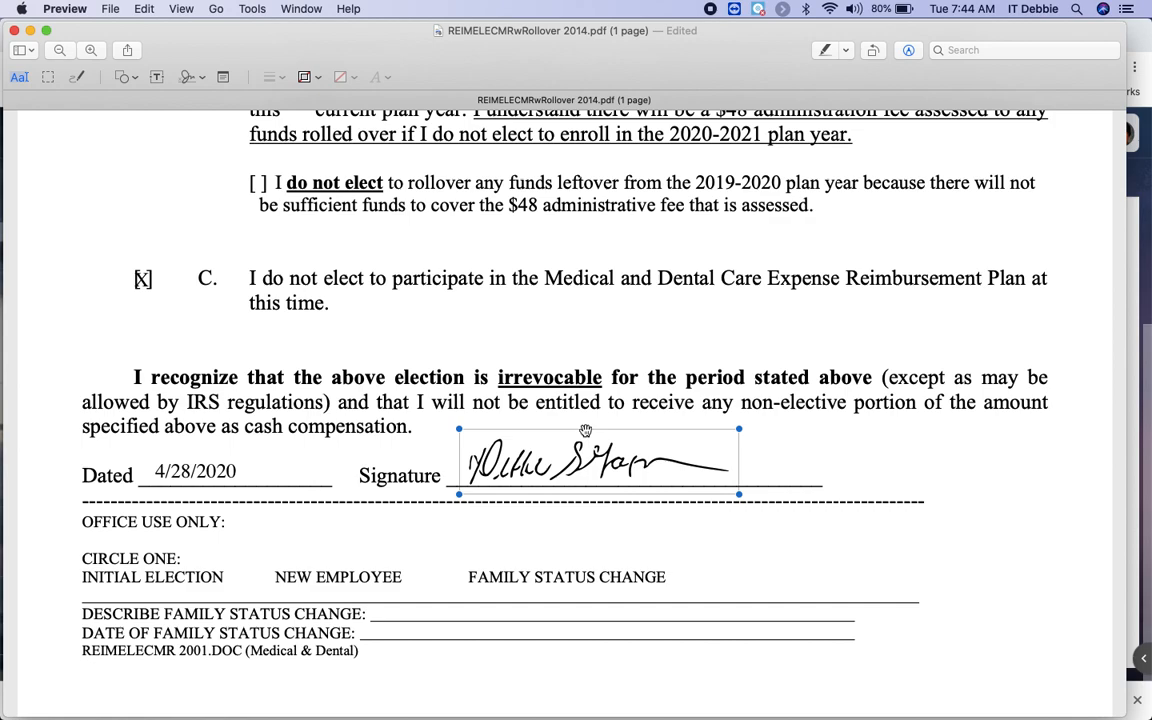
left_click(919, 469)
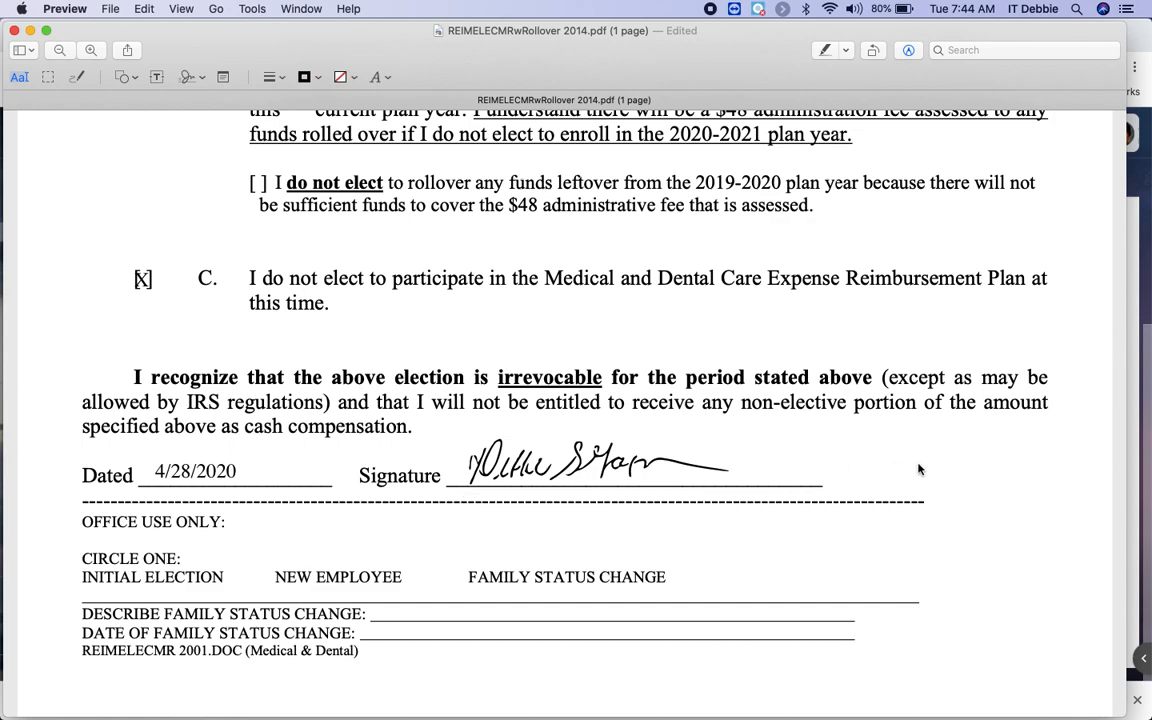
left_click(111, 10)
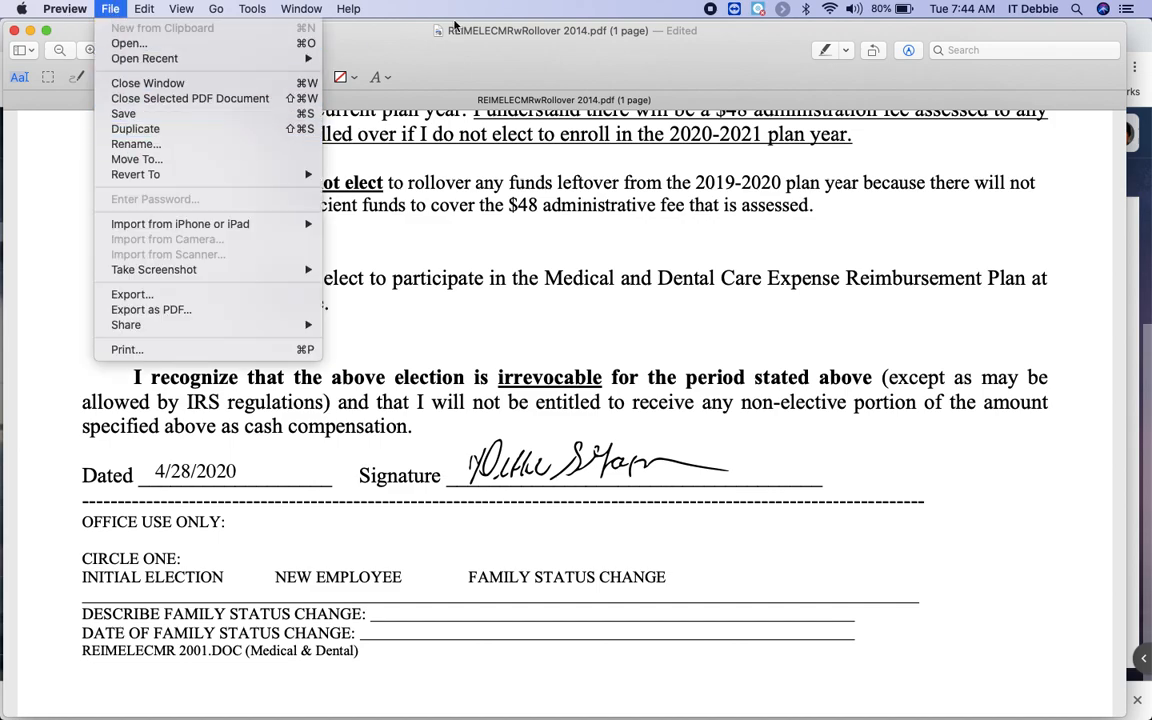
left_click(487, 35)
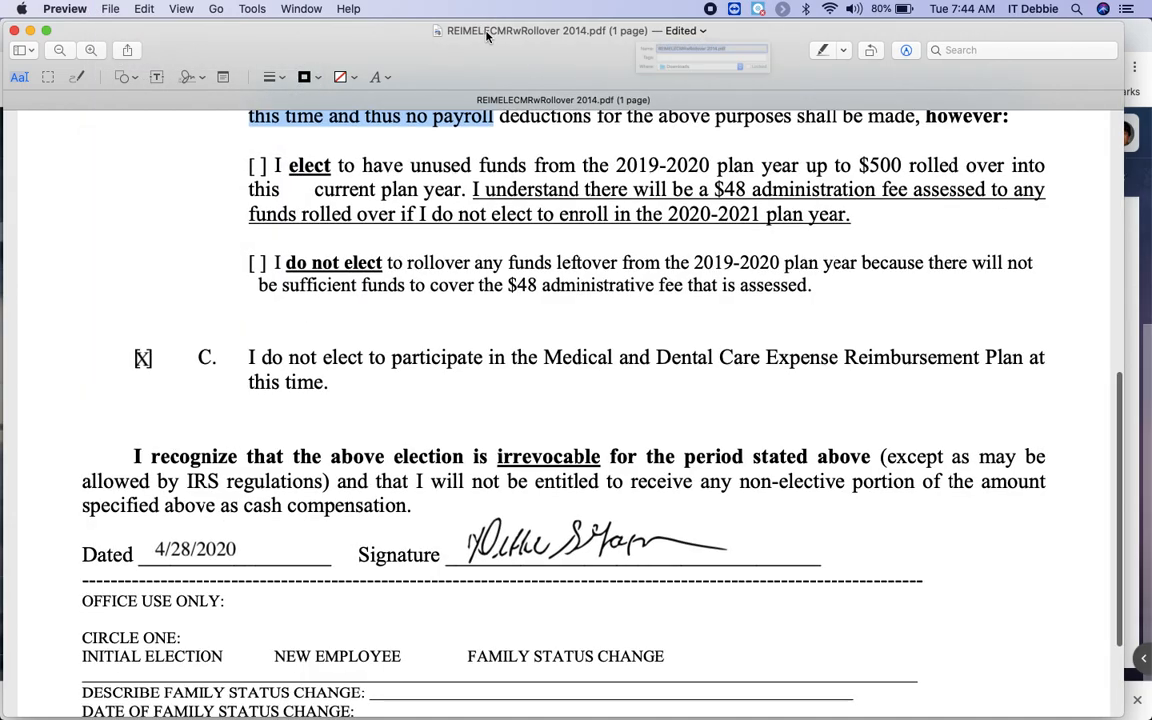
left_click(487, 35)
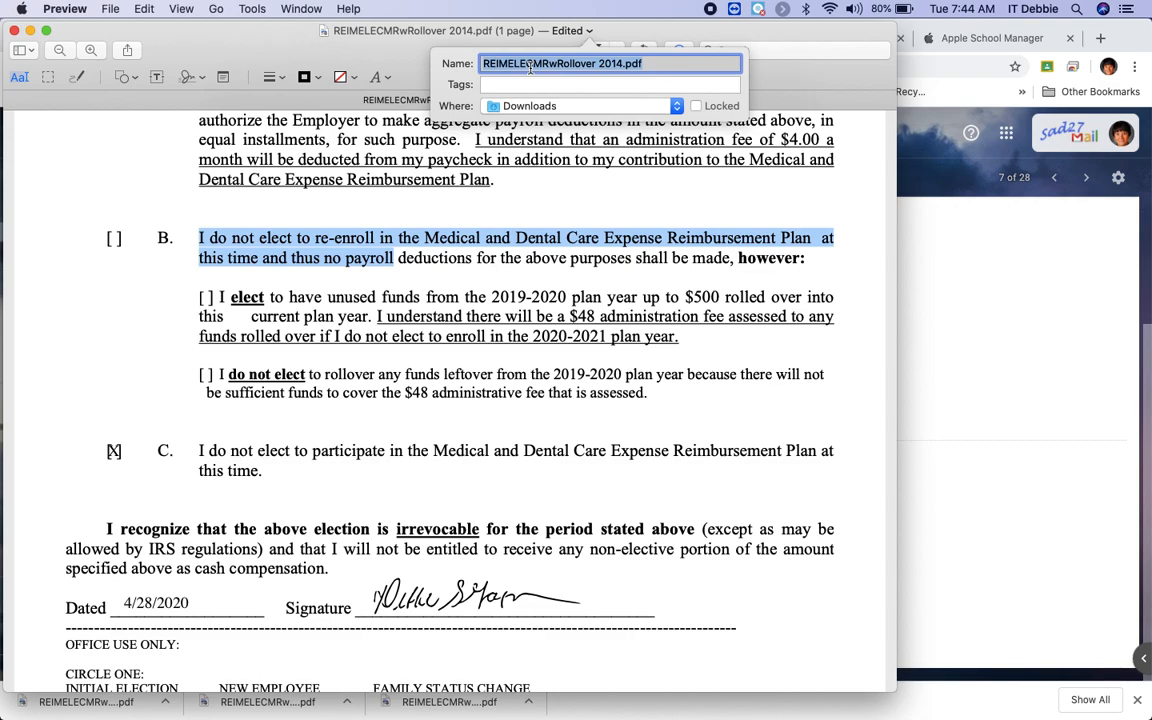
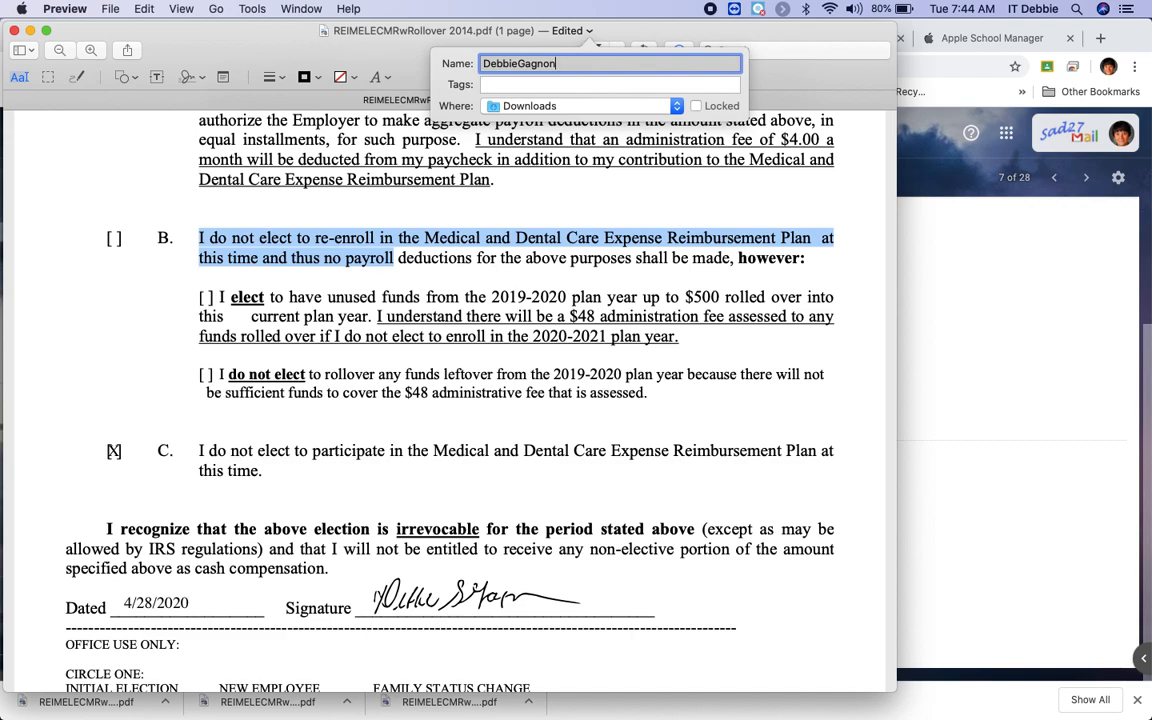
key("Return")
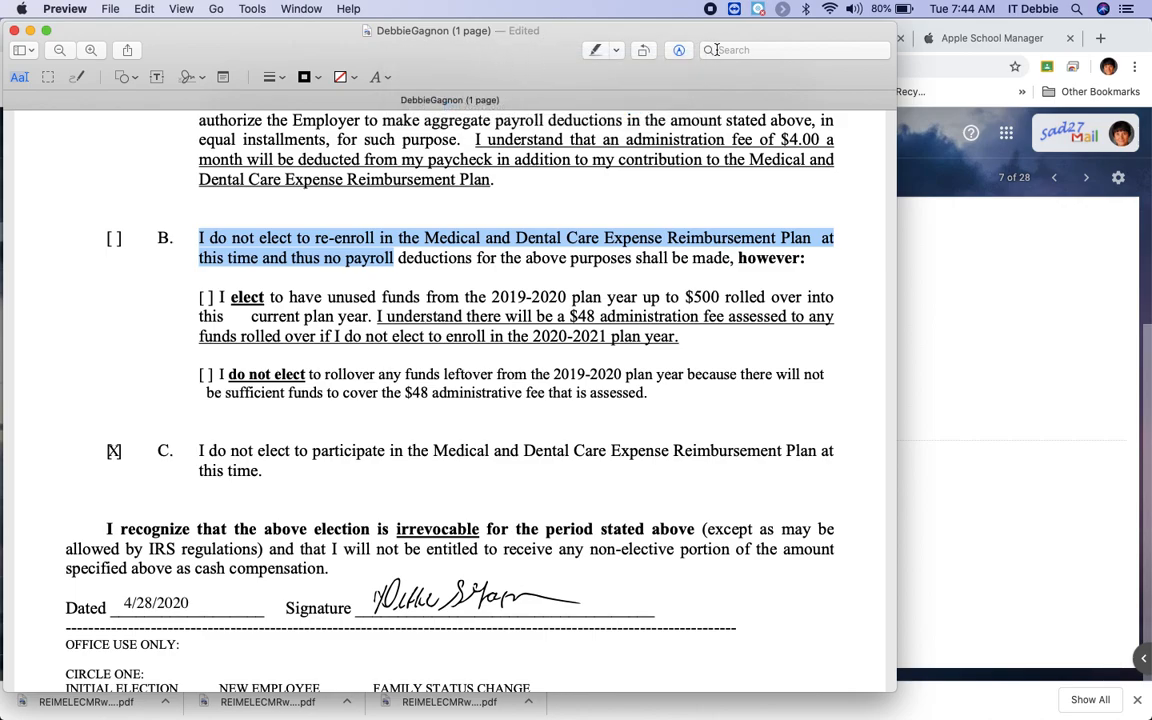
left_click_drag(741, 38, 907, 30)
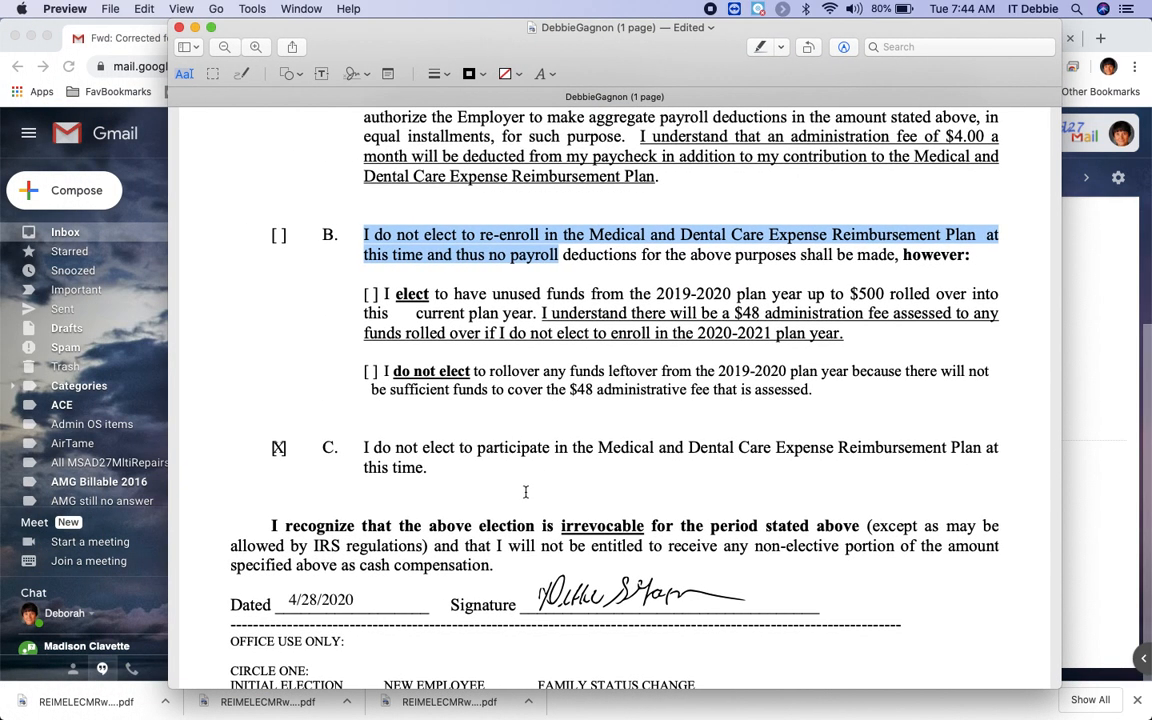
scroll(522, 490, "down", 5)
scroll(520, 485, "up", 12)
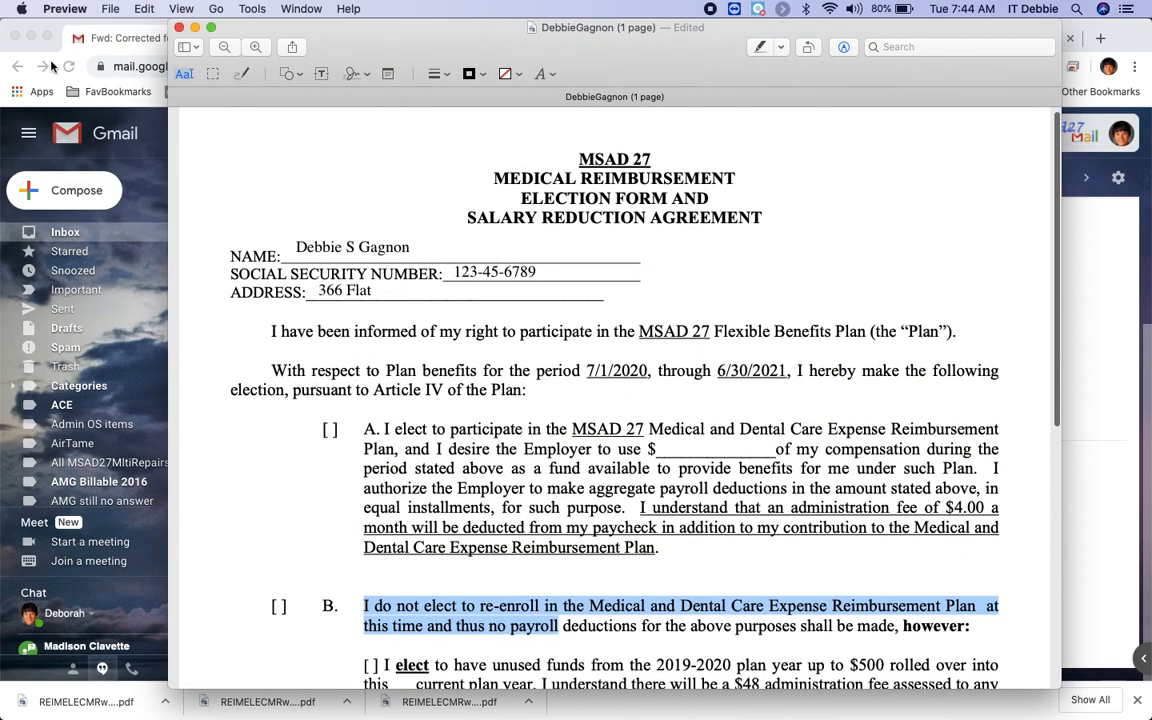
left_click(179, 29)
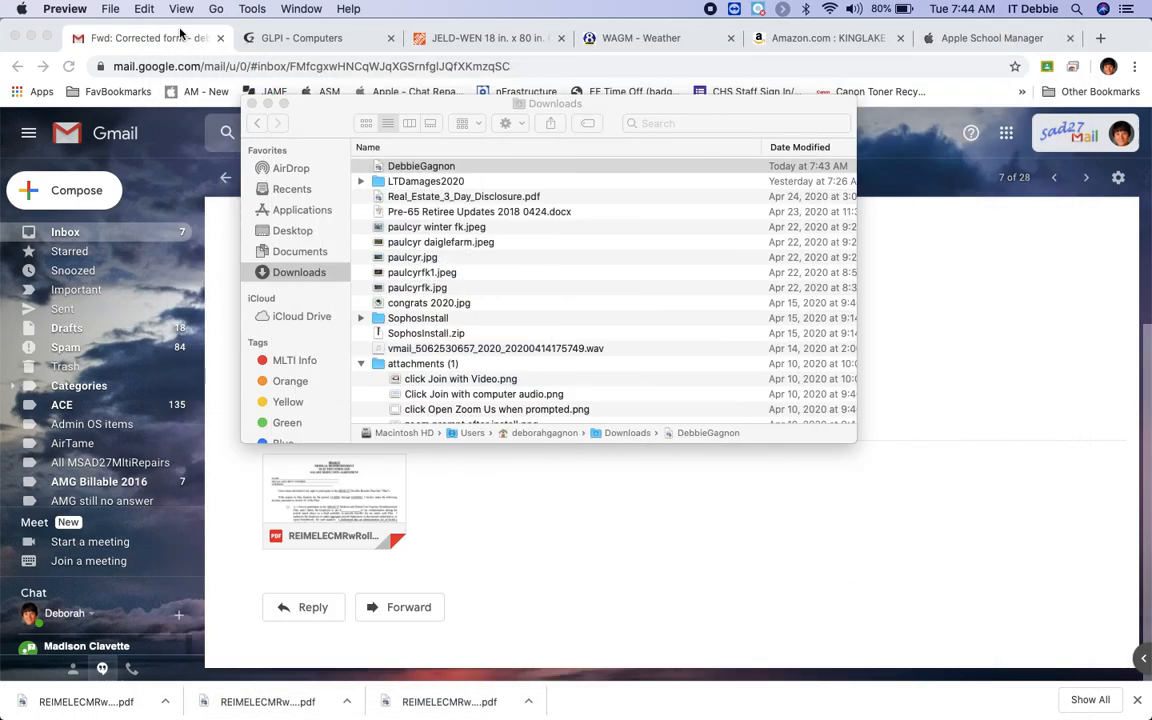
double_click(434, 172)
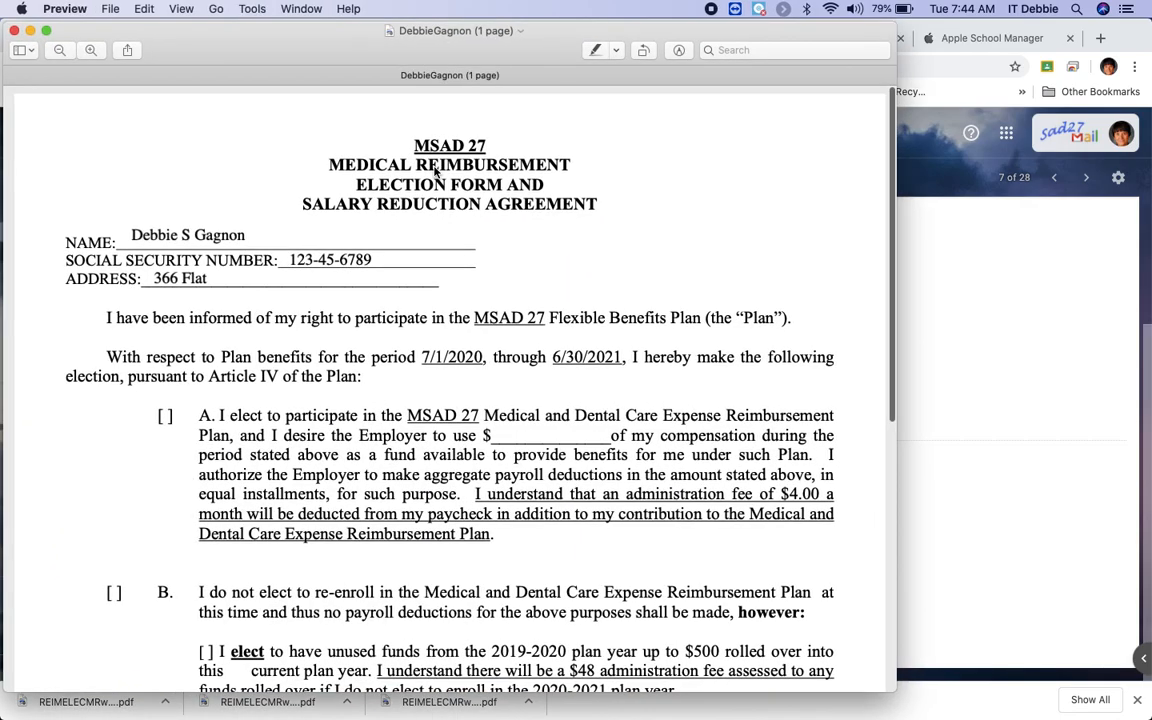
scroll(597, 248, "down", 10)
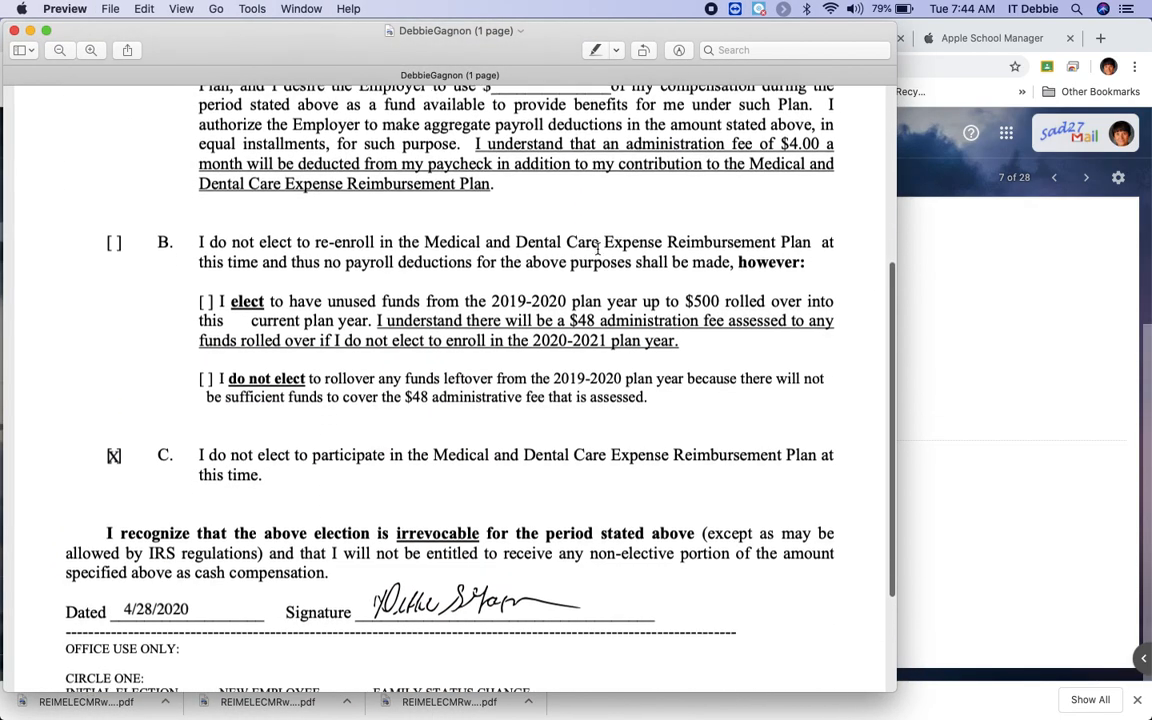
scroll(597, 248, "up", 10)
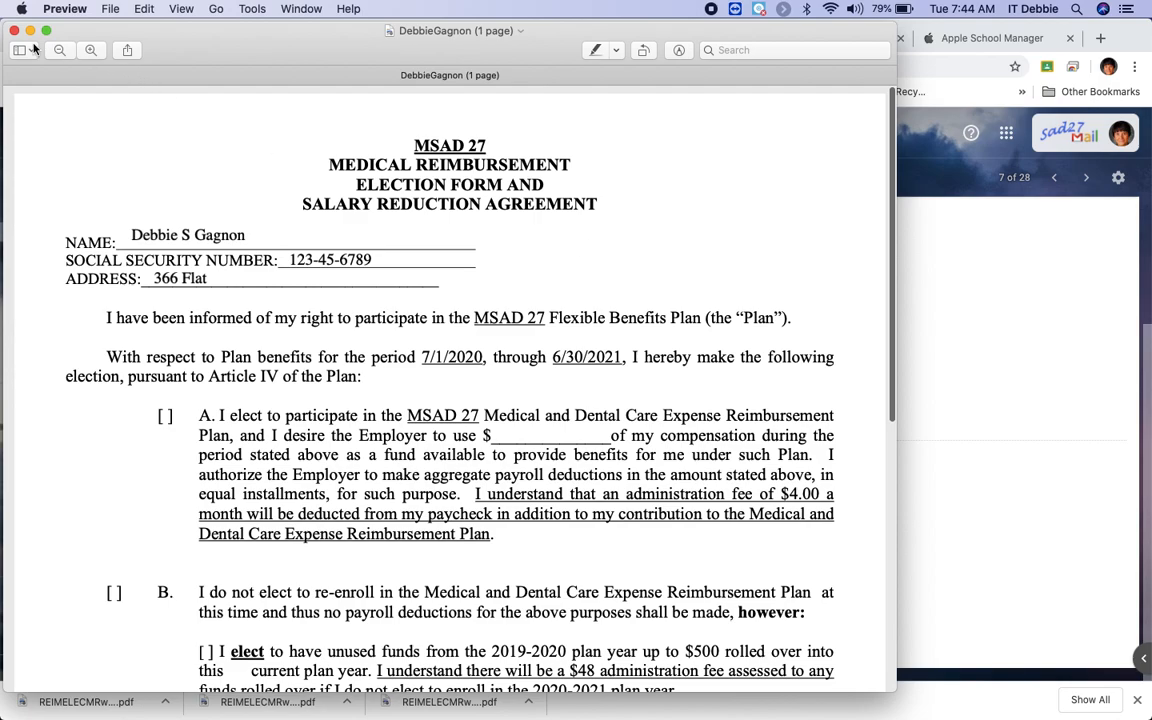
left_click(64, 9)
left_click(72, 157)
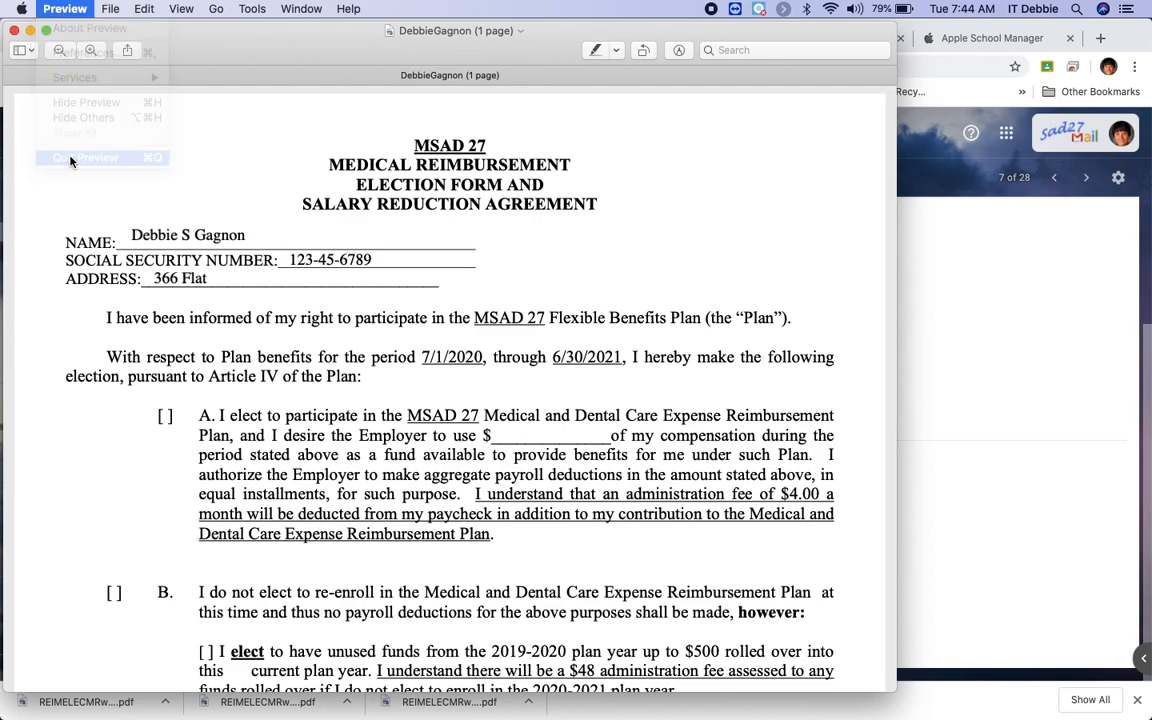
Close the Downloads Finder window and bring the Gmail message to the front.
left_click(252, 104)
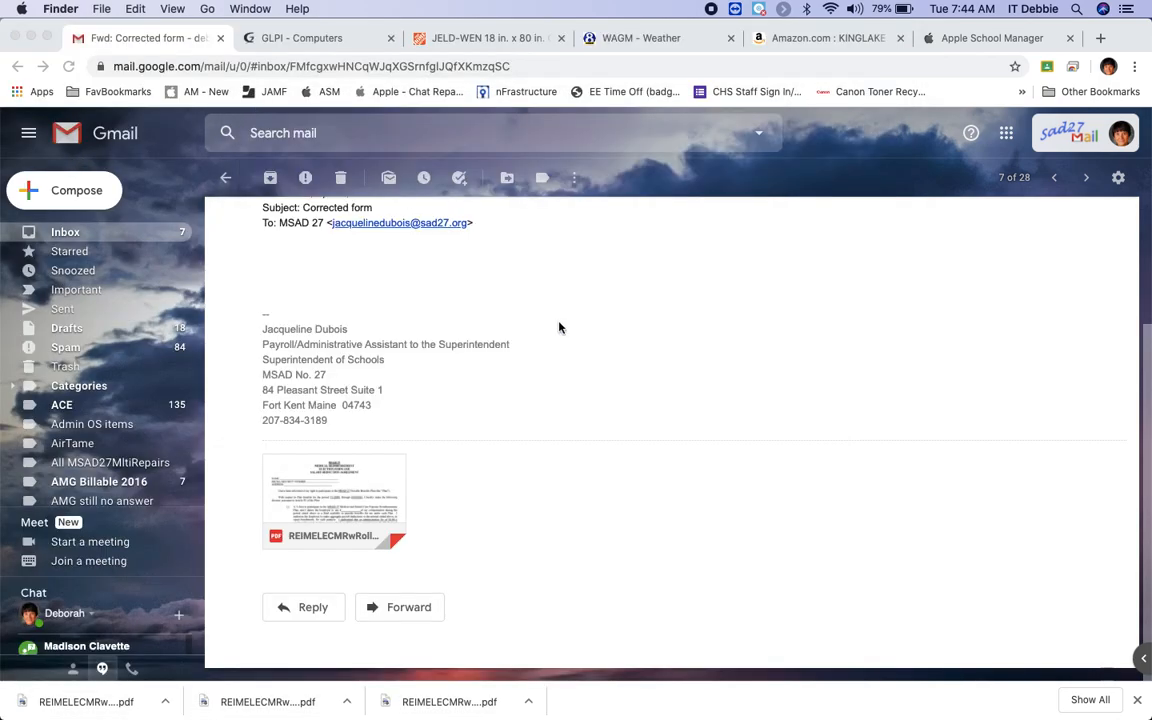
scroll(691, 384, "up", 3)
scroll(691, 384, "down", 3)
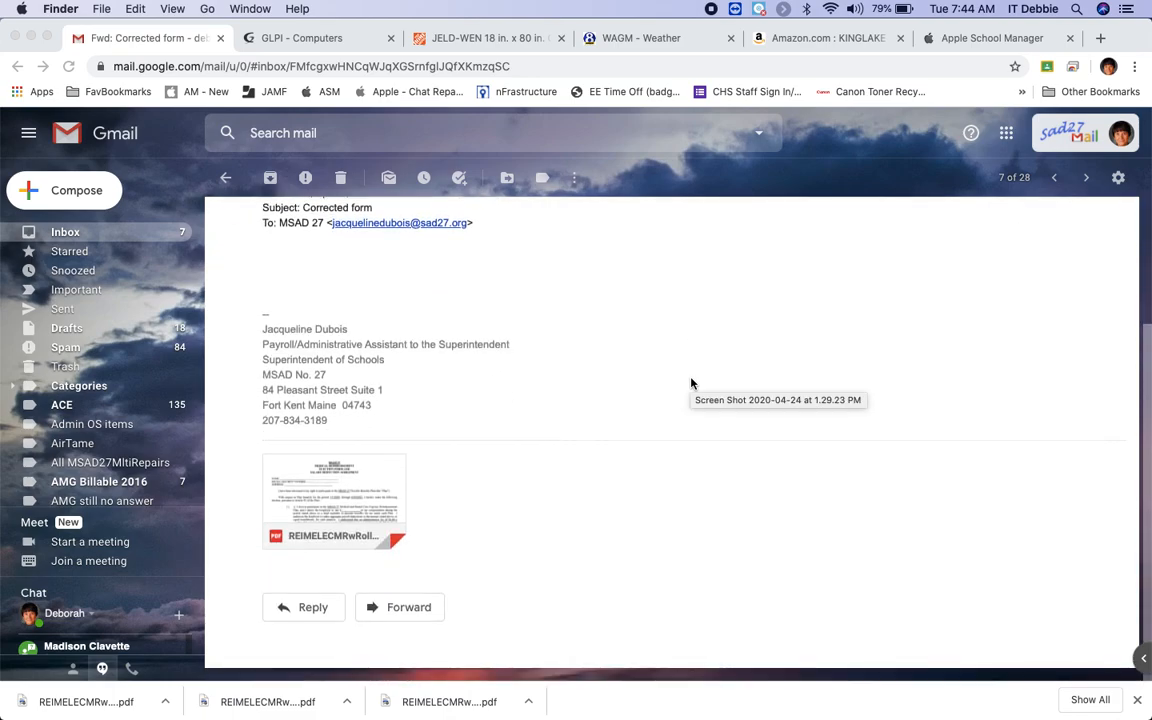
scroll(691, 384, "up", 2)
scroll(691, 384, "down", 2)
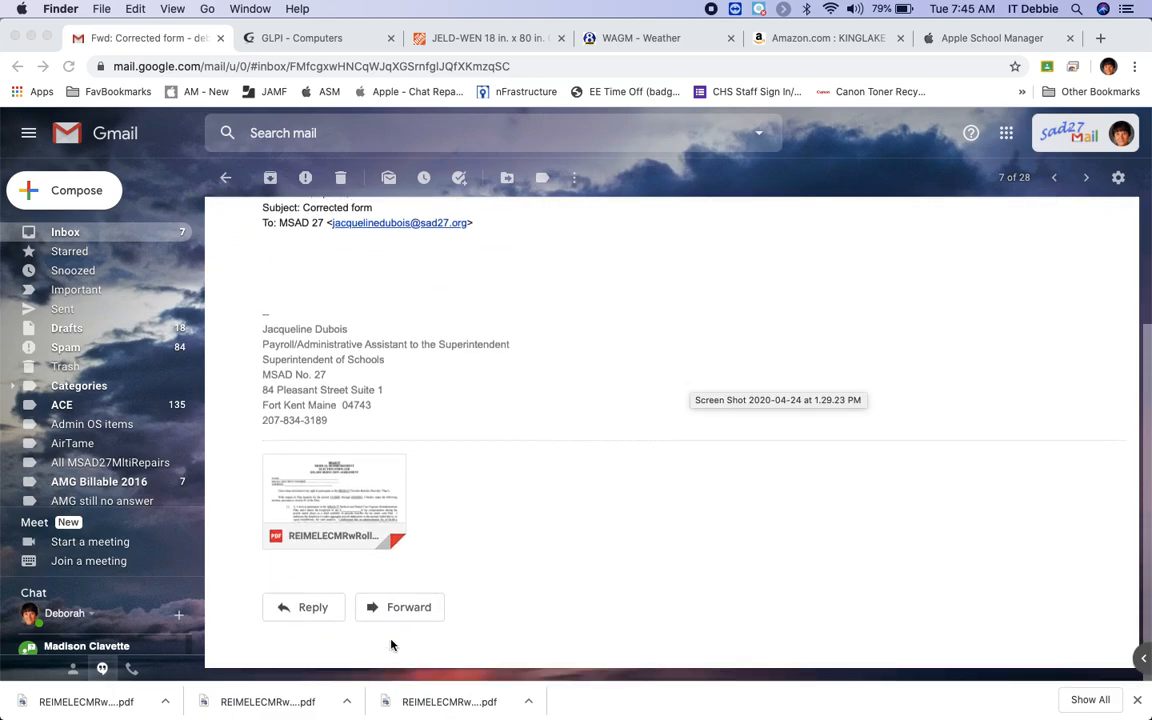
left_click(313, 609)
scroll(496, 458, "up", 4)
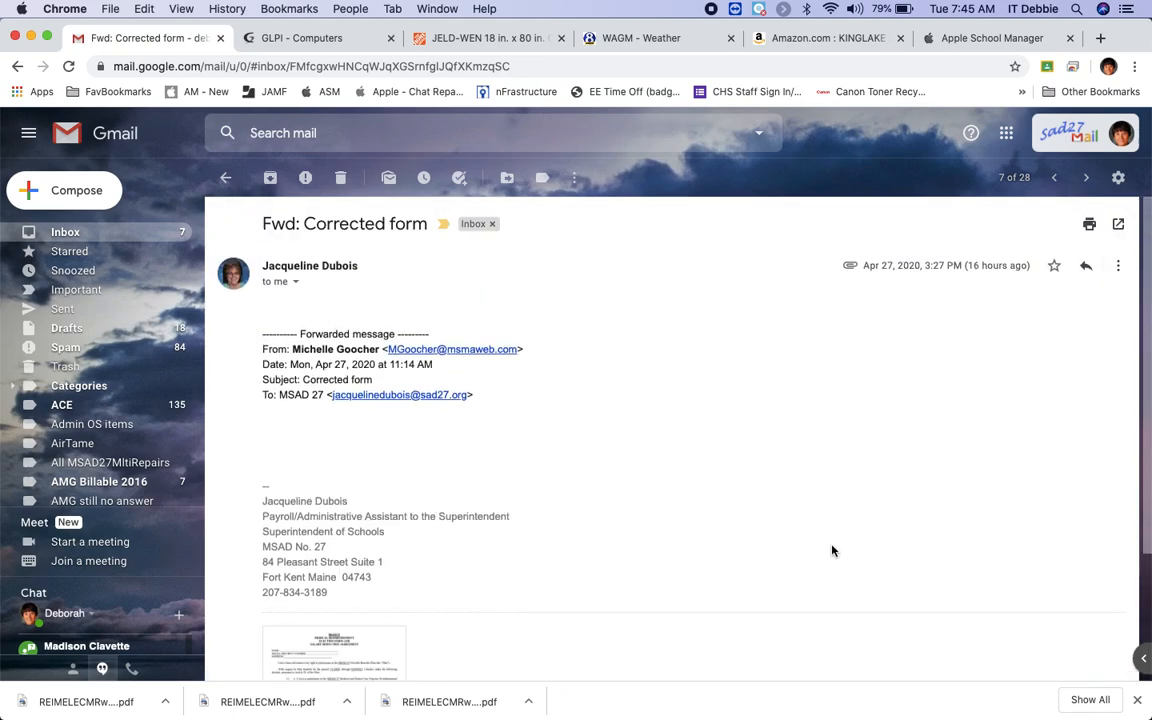
Reply to the Corrected form message with a greeting to the sender and 'Filled out form'.
left_click(1118, 267)
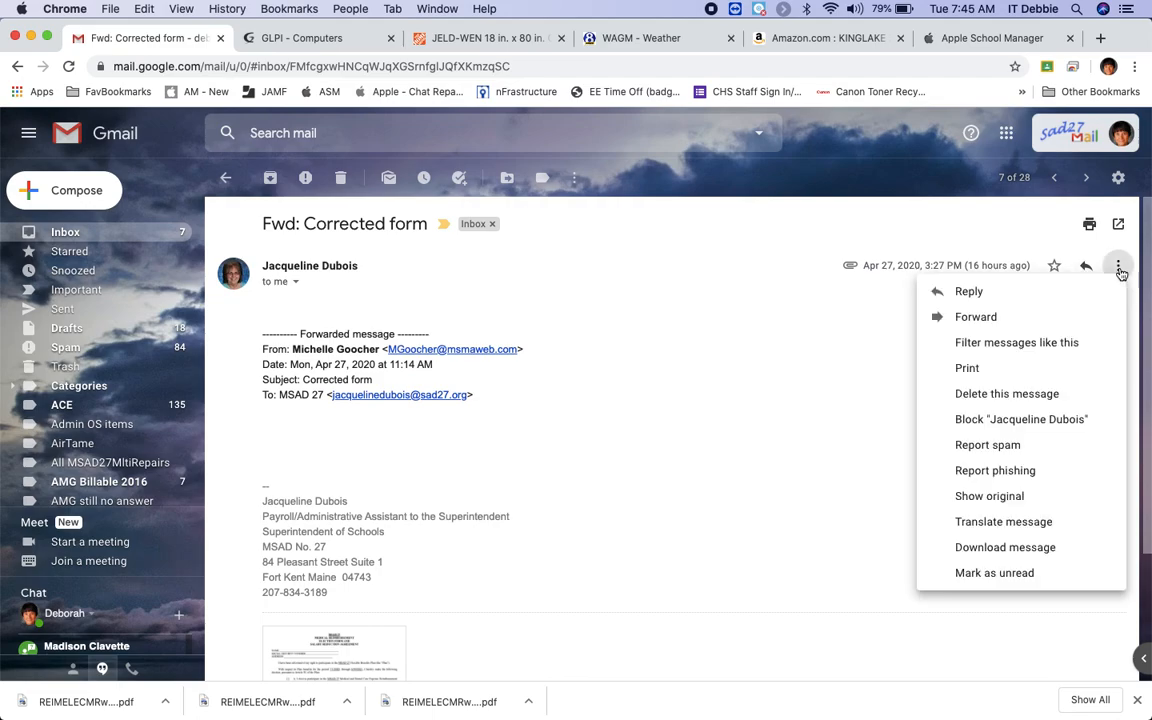
left_click(975, 293)
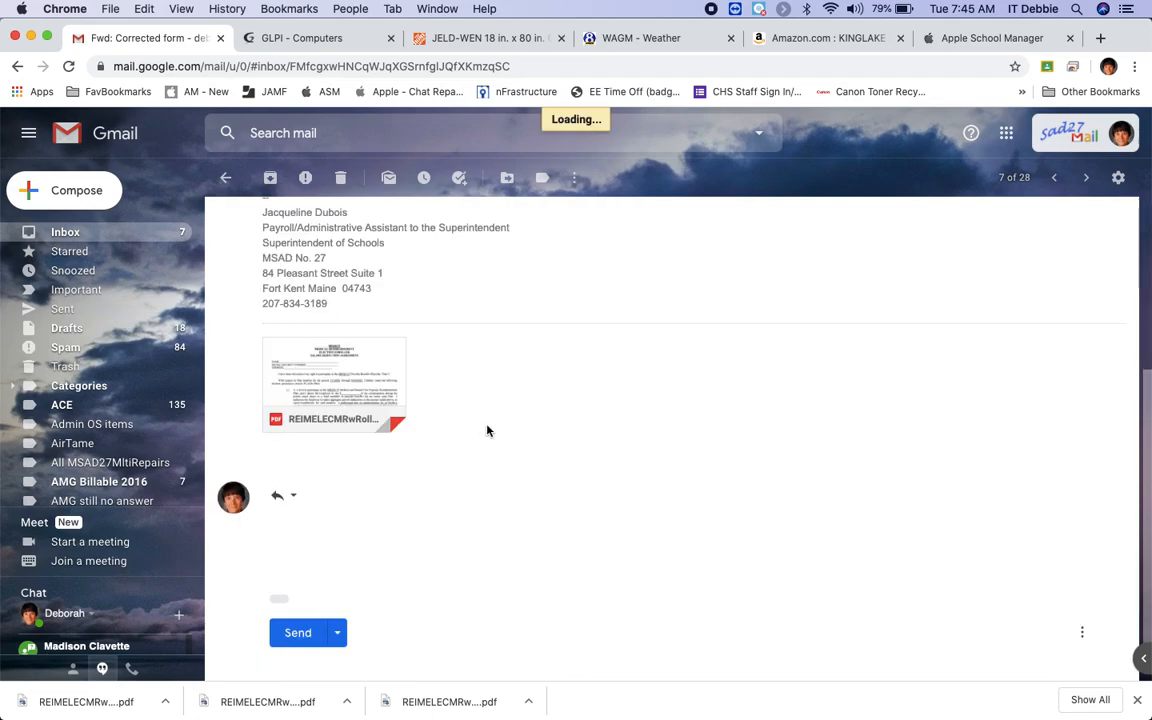
type("Hi")
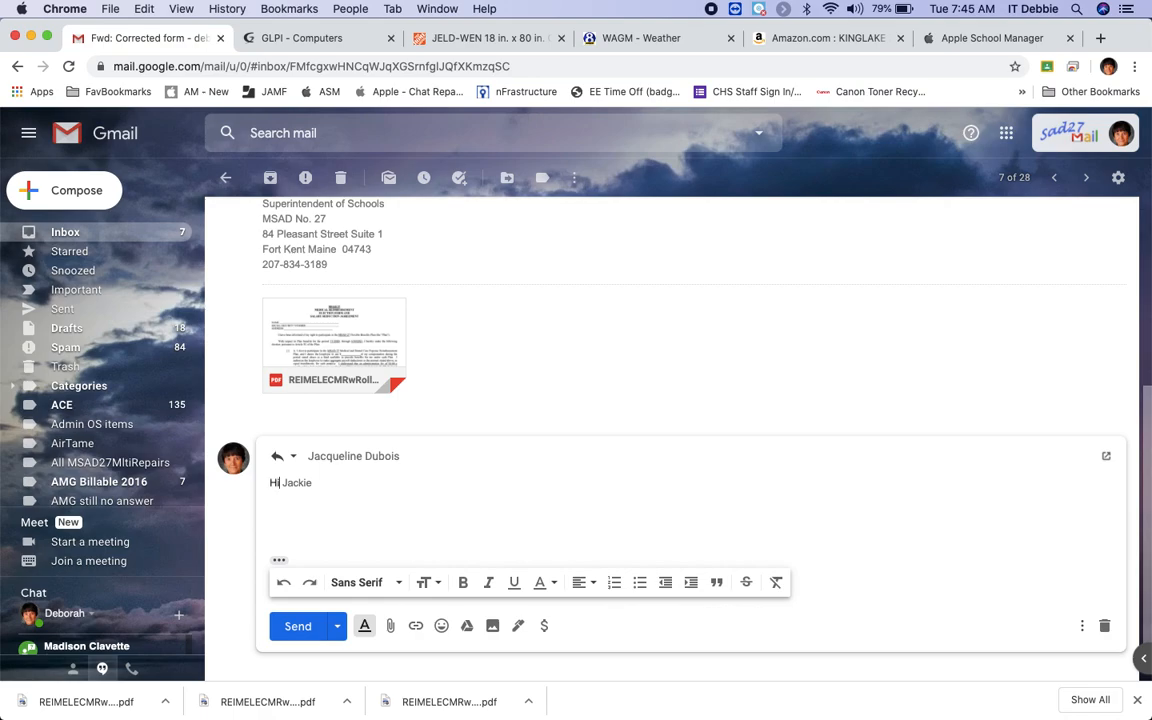
type(" Jackie")
key("Return")
key("Return")
type("Fille d out form")
left_click(390, 625)
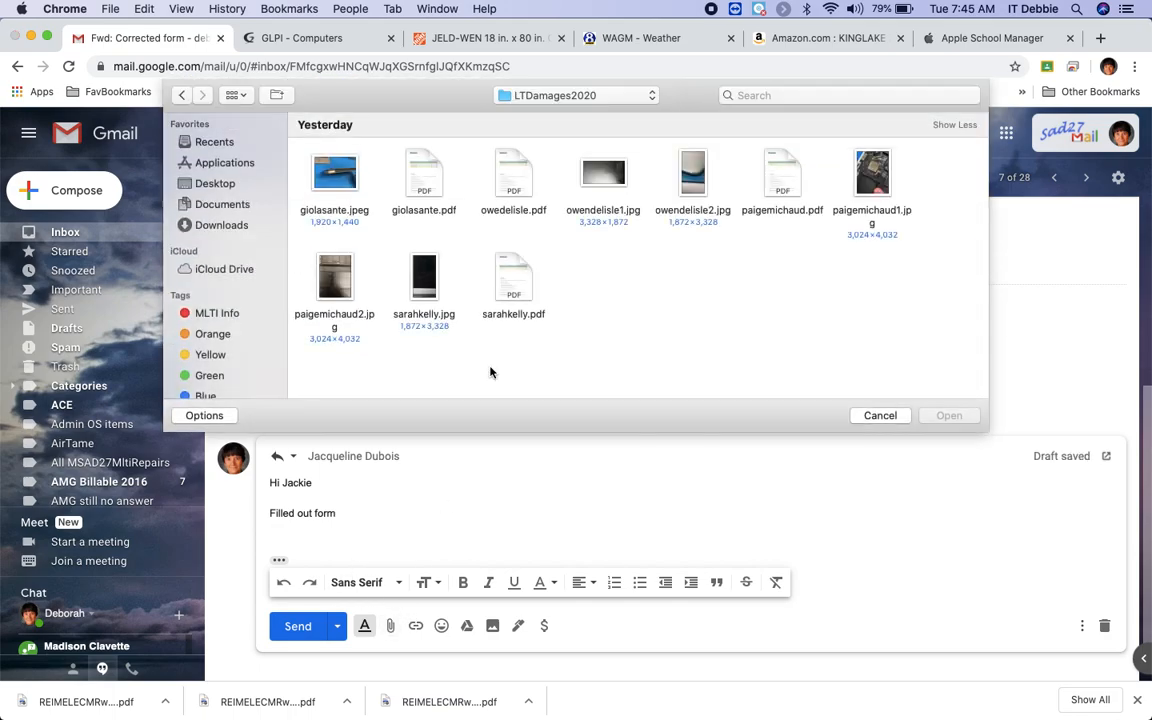
left_click(225, 225)
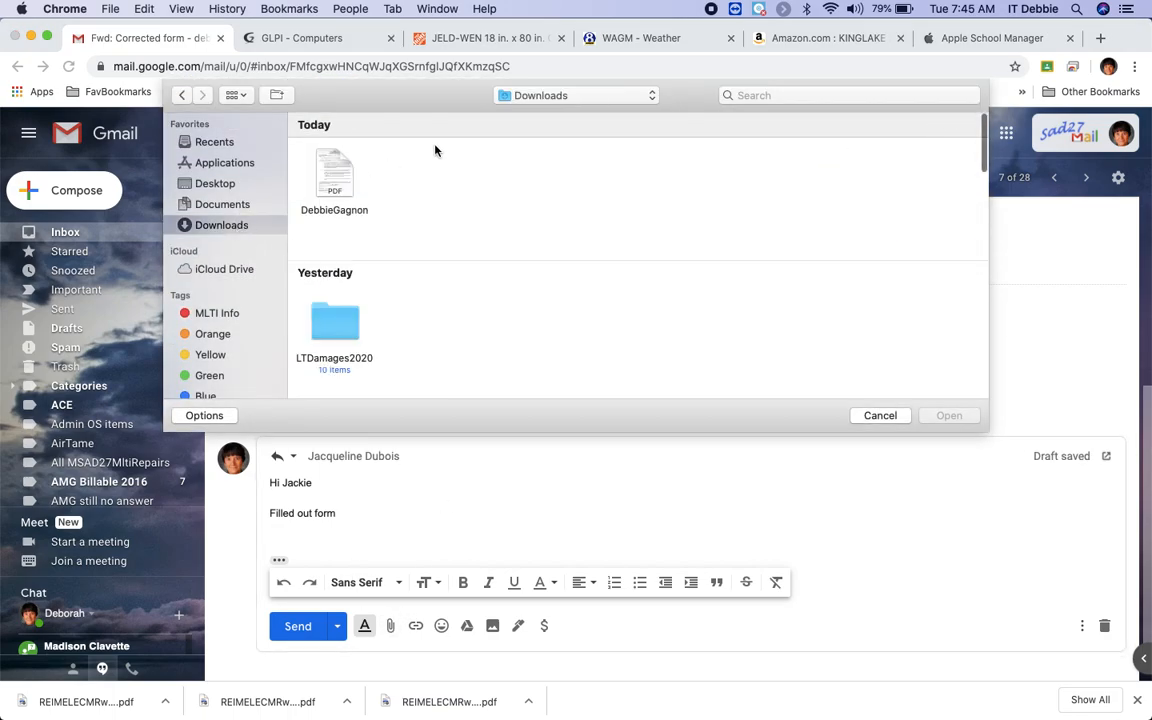
left_click(335, 175)
left_click(949, 415)
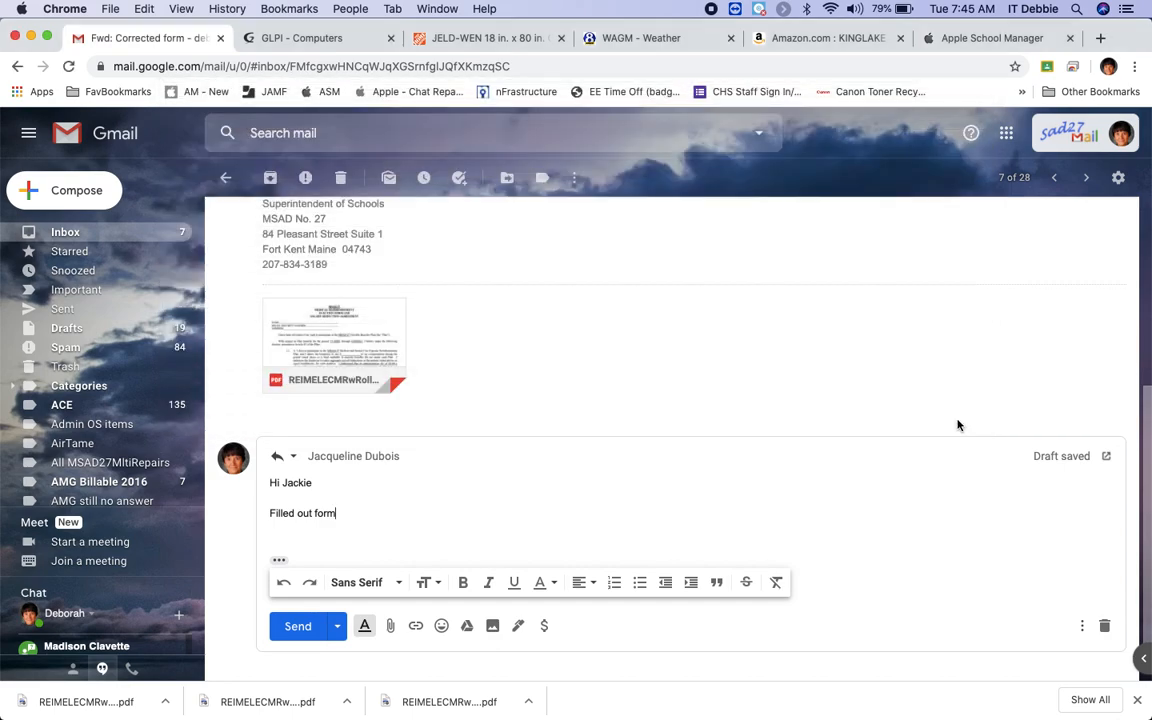